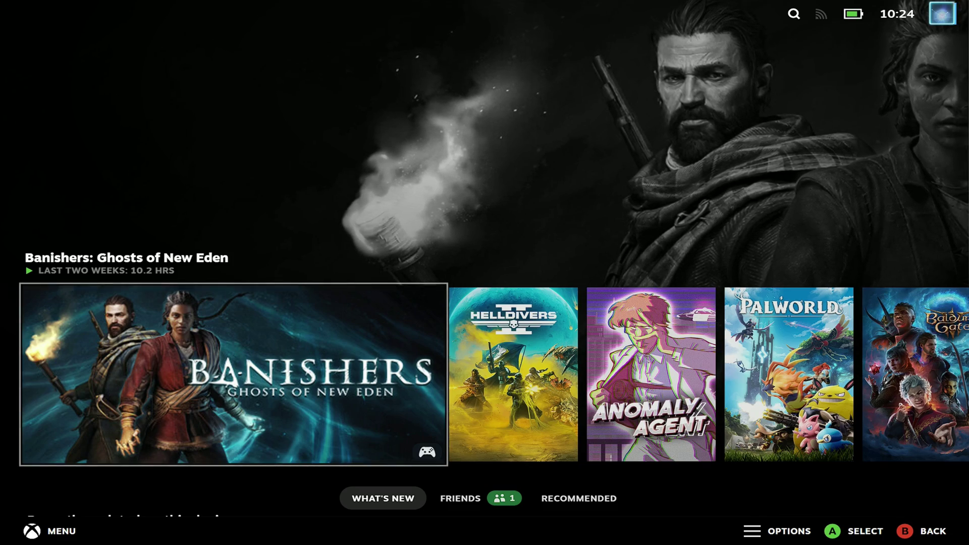
{"action": "key", "text": "Right"}
{"action": "key", "text": "Right"}
{"action": "key", "text": "Left"}
{"action": "key", "text": "Right"}
{"action": "key", "text": "Return"}
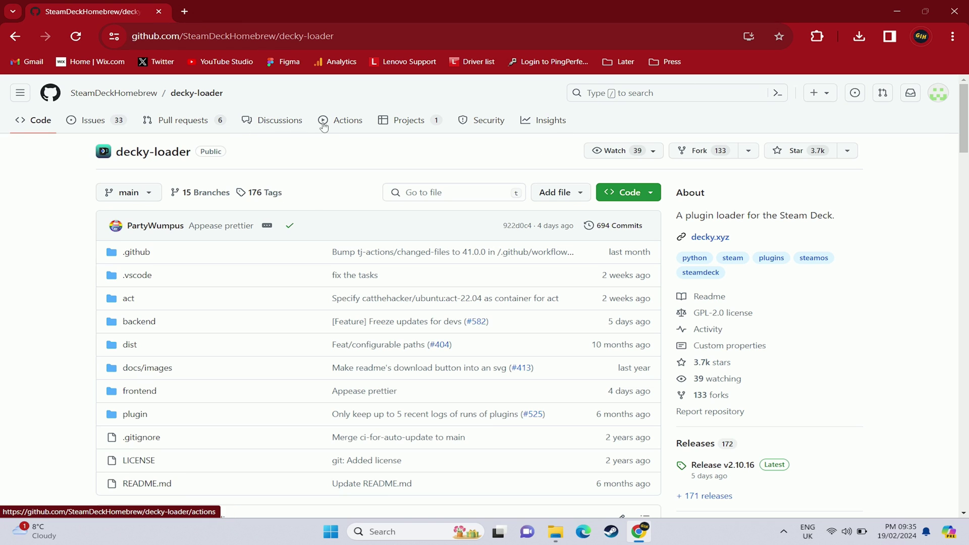
Open the "Appease prettier" run of the Builder Win workflow in the decky-loader repository's Actions.
{"action": "left_click", "coordinate": [329, 126]}
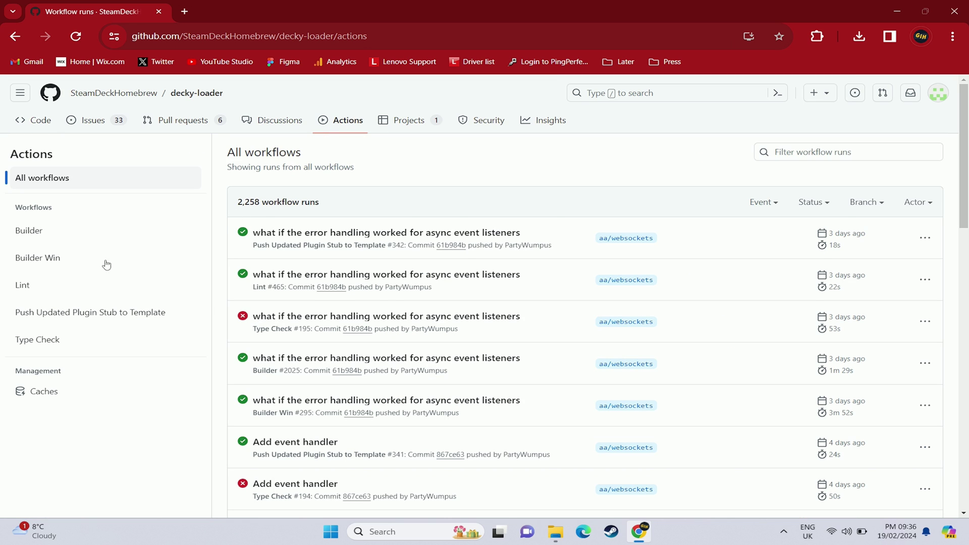
{"action": "left_click", "coordinate": [83, 260]}
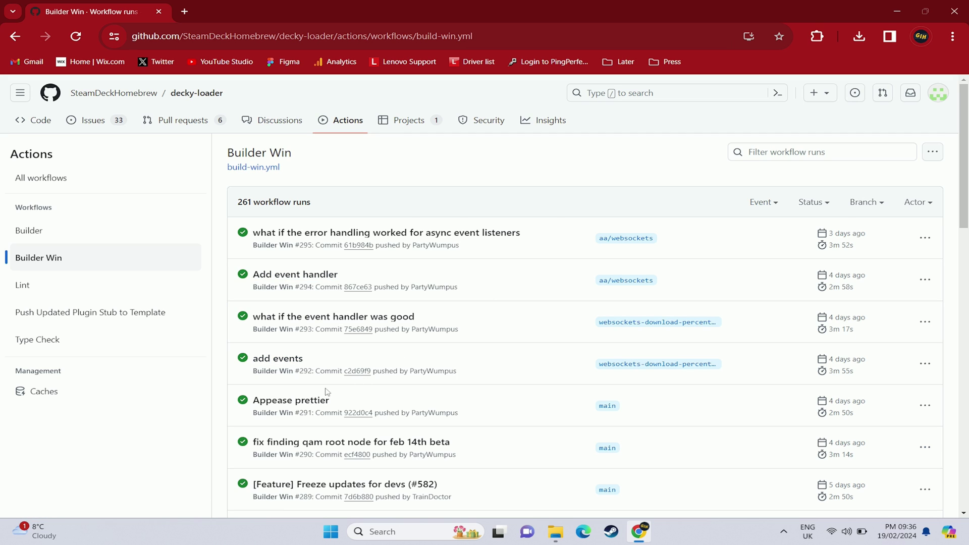
{"action": "left_click", "coordinate": [314, 401]}
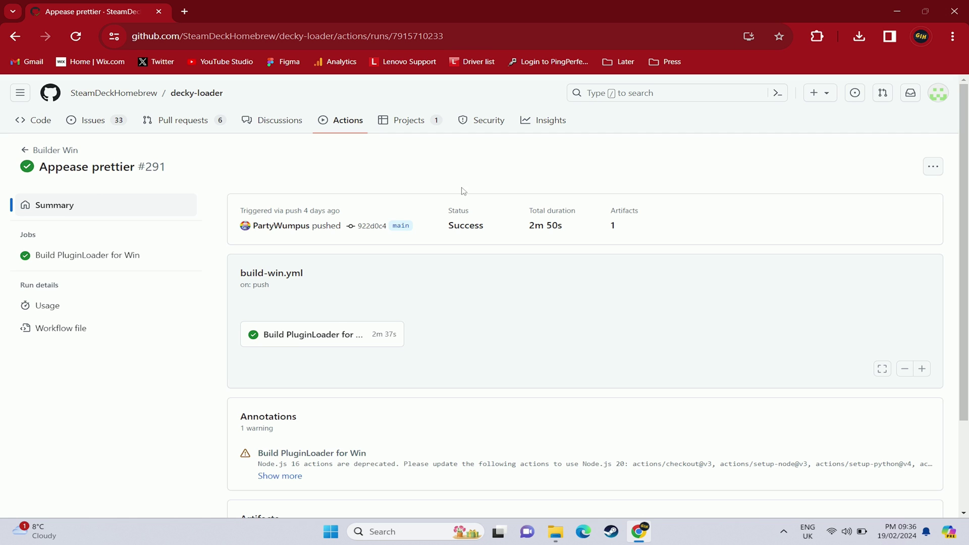
Download the run's PluginLoader Win artifact, keep the file despite the browser's block, and view the recent downloads.
{"action": "scroll", "coordinate": [461, 187], "scroll_direction": "down", "scroll_amount": 2}
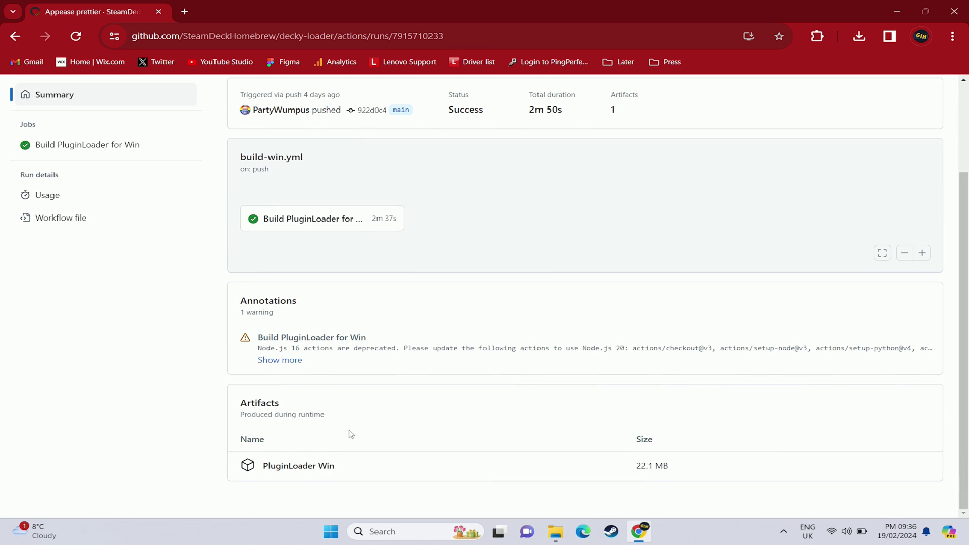
{"action": "left_click", "coordinate": [310, 468]}
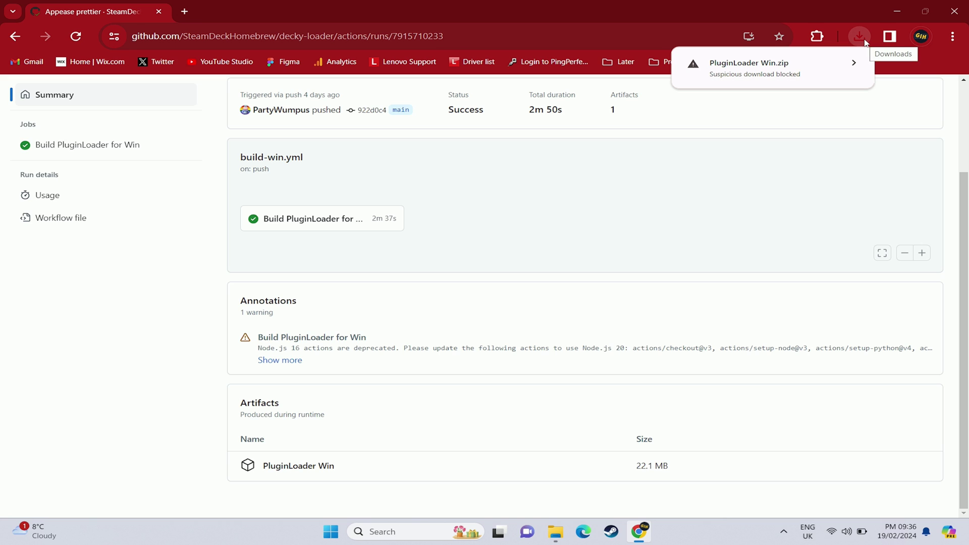
{"action": "left_click", "coordinate": [853, 64]}
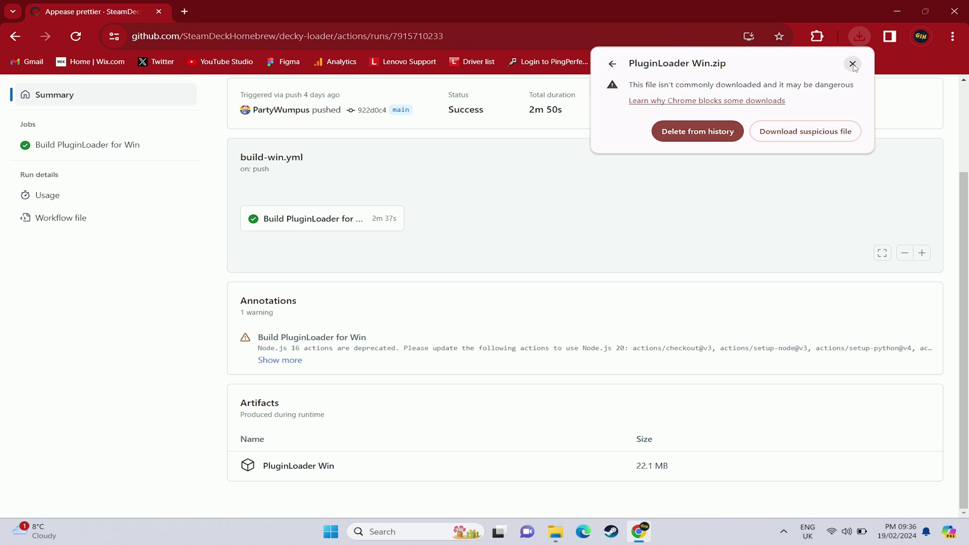
{"action": "left_click", "coordinate": [782, 132]}
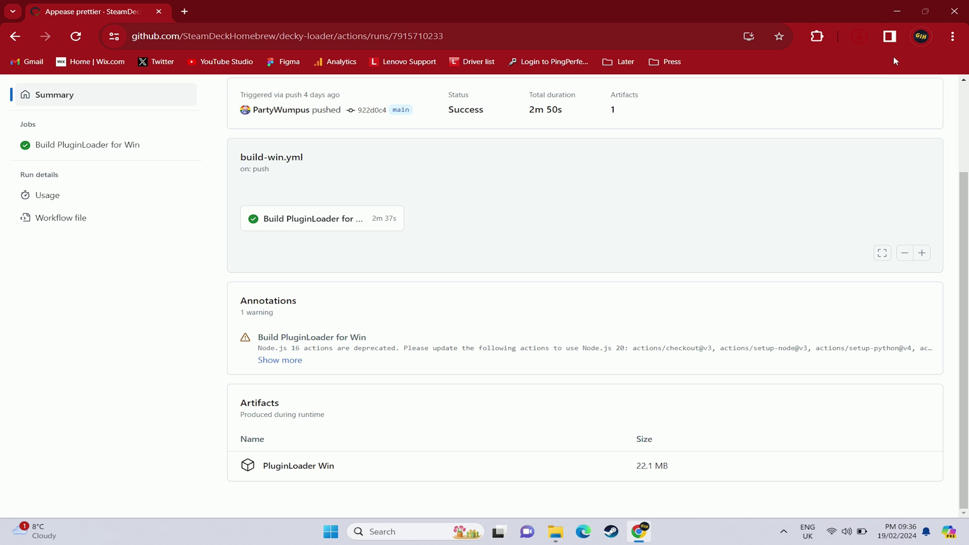
{"action": "left_click", "coordinate": [864, 38]}
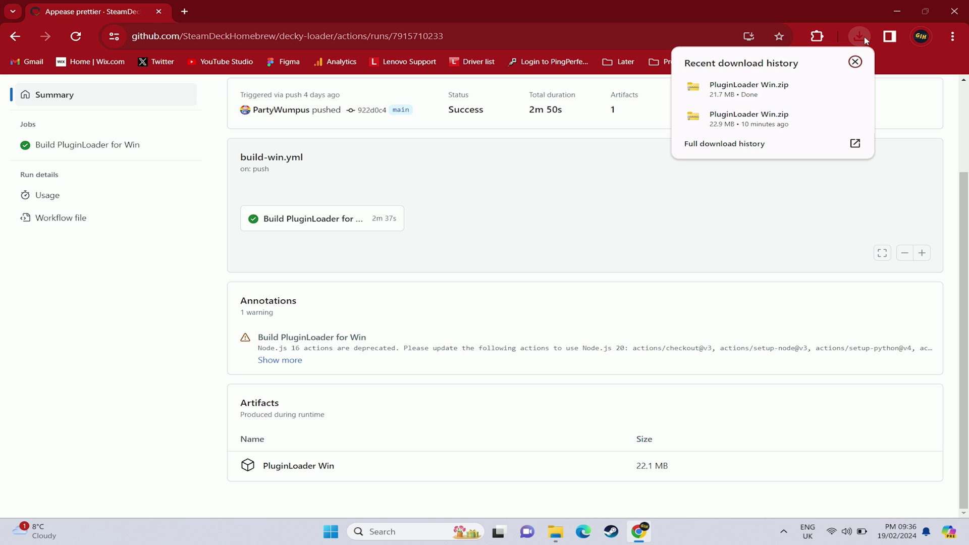
Extract PluginLoader_noconsole.exe from PluginLoader Win.zip into the Downloads folder and show that folder.
{"action": "left_click", "coordinate": [896, 13]}
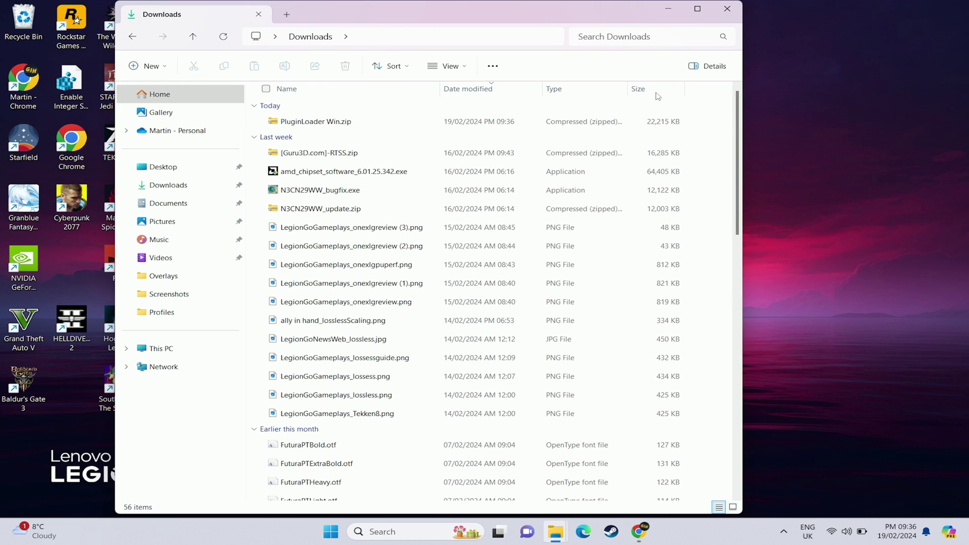
{"action": "double_click", "coordinate": [392, 124]}
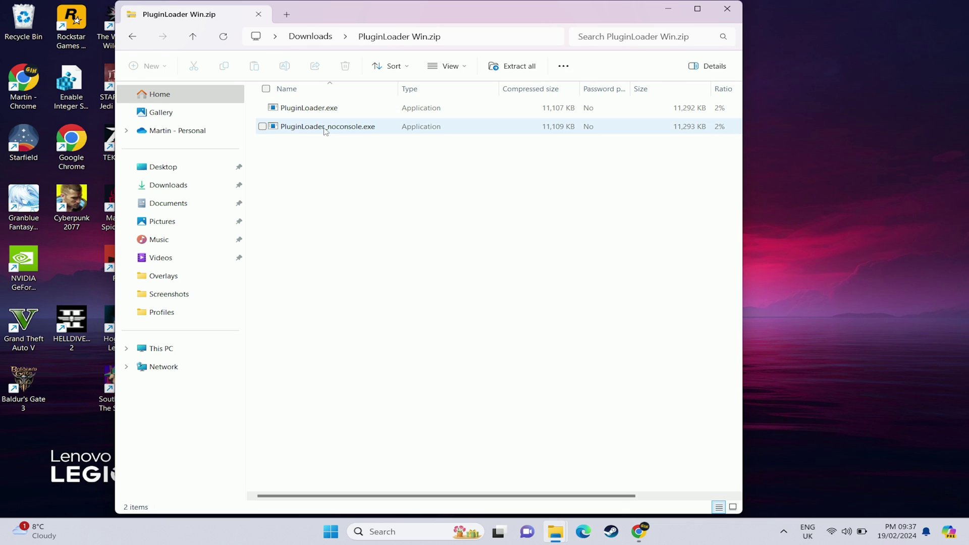
{"action": "left_click_drag", "start_coordinate": [325, 130], "coordinate": [169, 187]}
{"action": "left_click", "coordinate": [168, 185]}
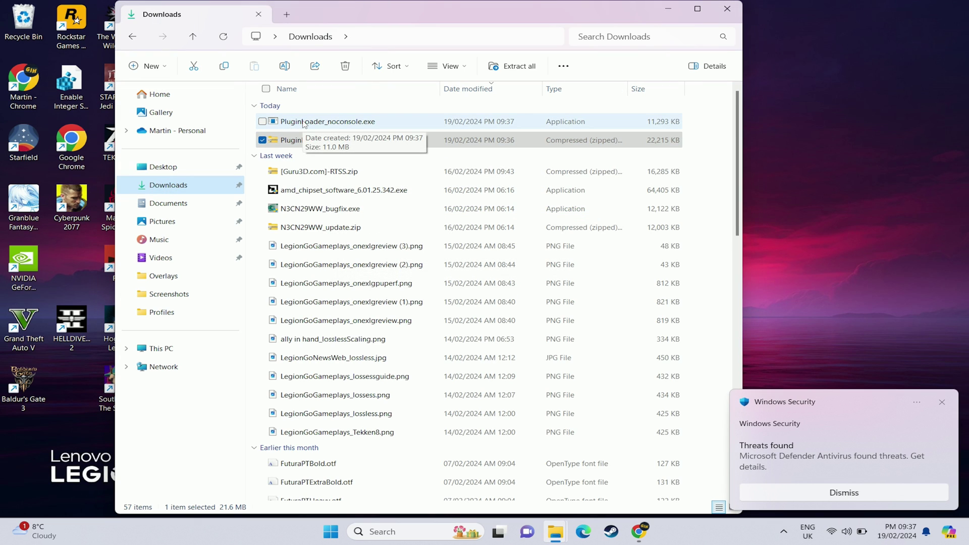
Try to run PluginLoader_noconsole.exe as administrator, overriding the SmartScreen protection.
{"action": "right_click", "coordinate": [304, 124]}
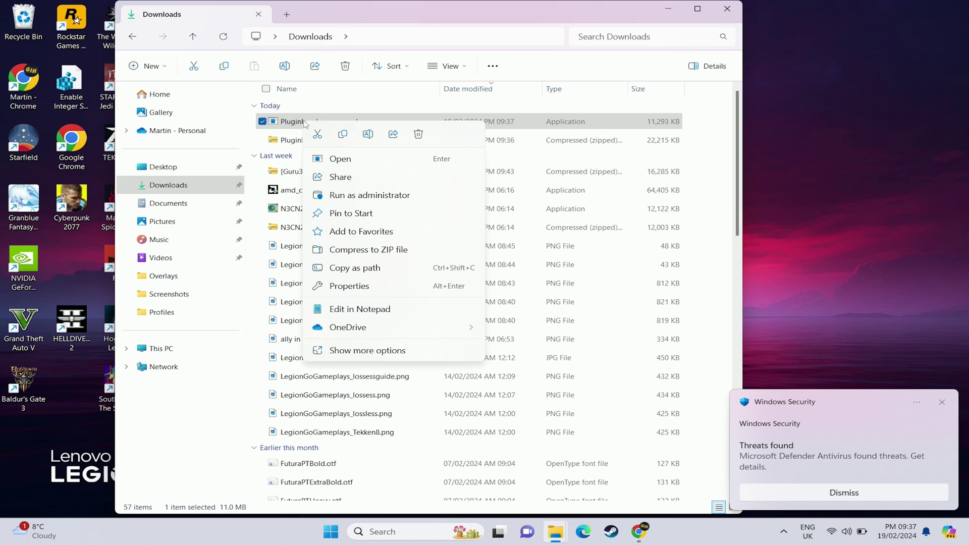
{"action": "left_click", "coordinate": [366, 195]}
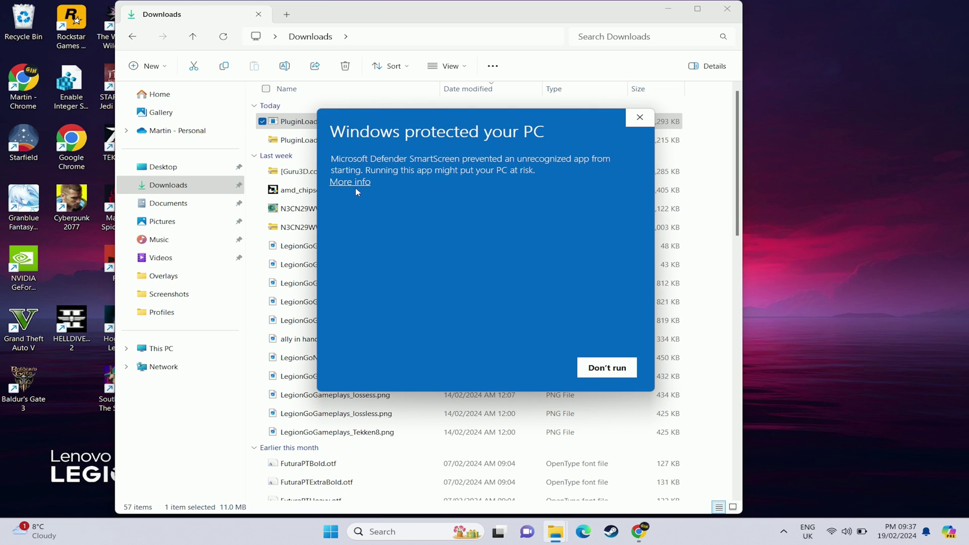
{"action": "left_click", "coordinate": [360, 182]}
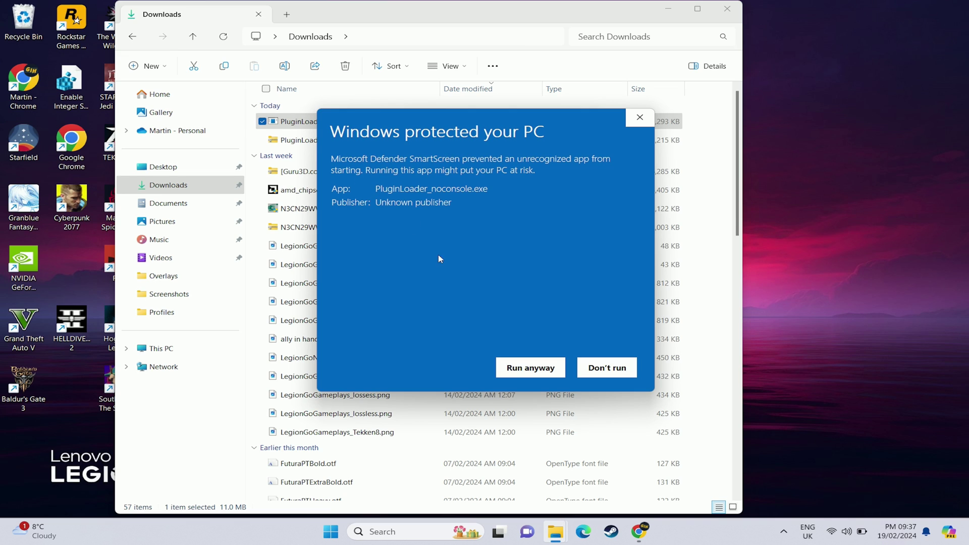
{"action": "left_click", "coordinate": [540, 365]}
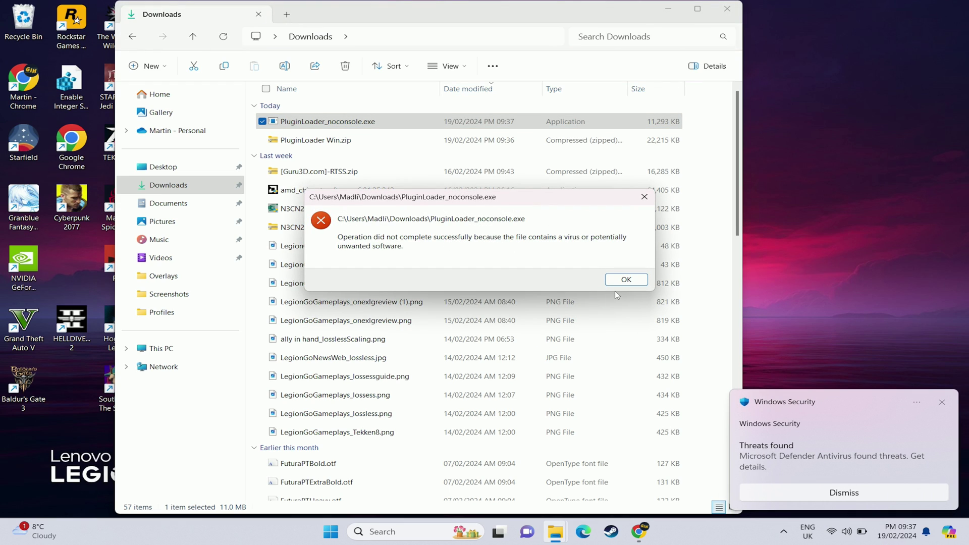
{"action": "left_click", "coordinate": [633, 283]}
Expand the most recent protection history entry in Windows Security and authorise Windows Security to make changes.
{"action": "left_click", "coordinate": [777, 467]}
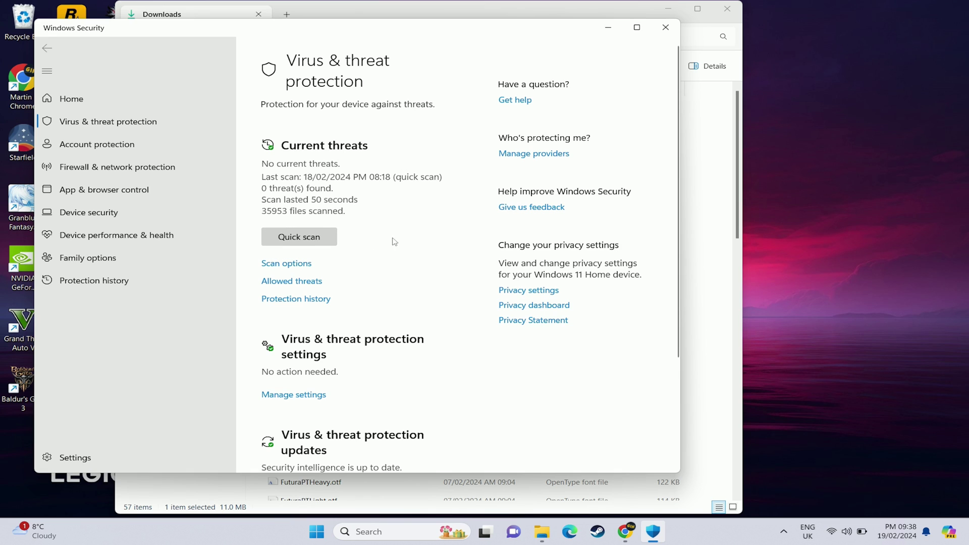
{"action": "left_click", "coordinate": [308, 301]}
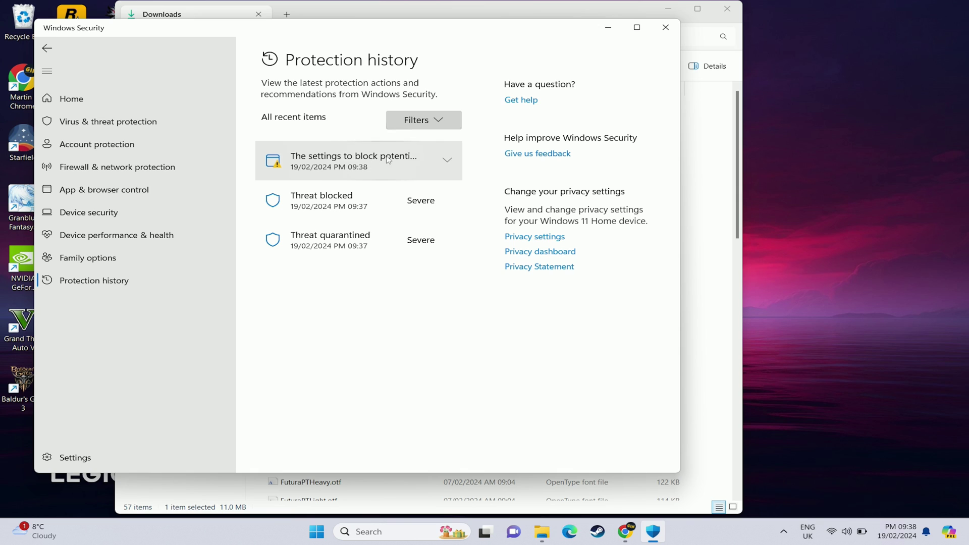
{"action": "left_click", "coordinate": [437, 158]}
{"action": "left_click", "coordinate": [393, 259]}
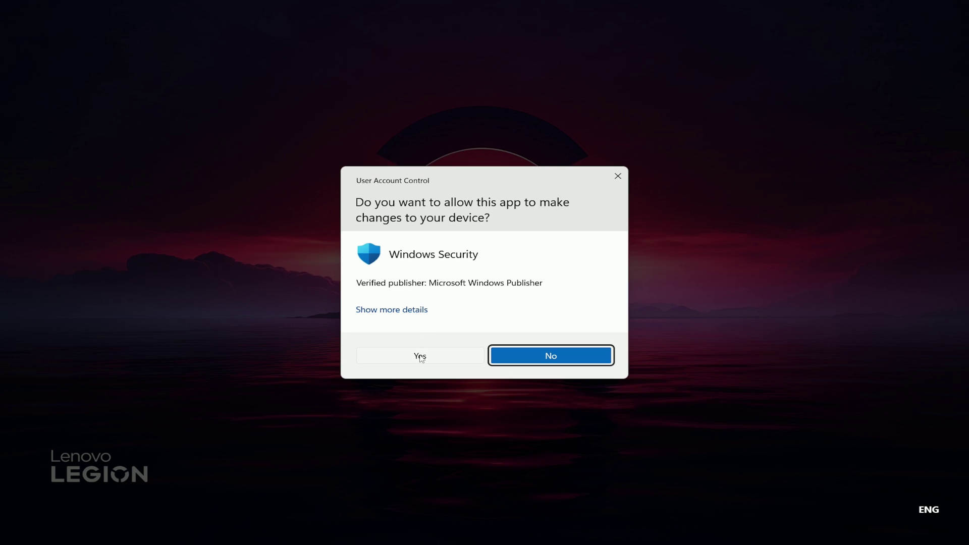
{"action": "left_click", "coordinate": [420, 353]}
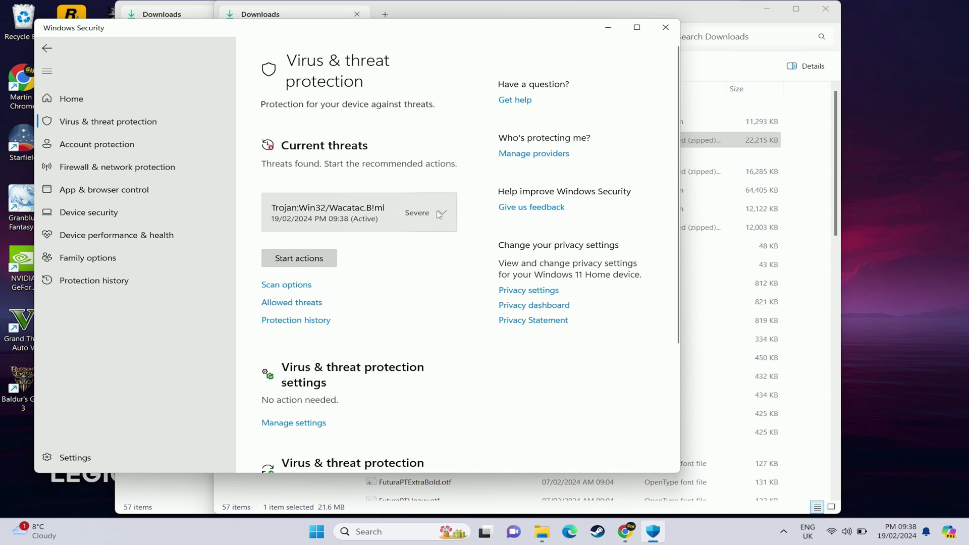
Review the details of the active Trojan:Win32/Wacatac.B!ml threat, including its affected file.
{"action": "left_click", "coordinate": [442, 214]}
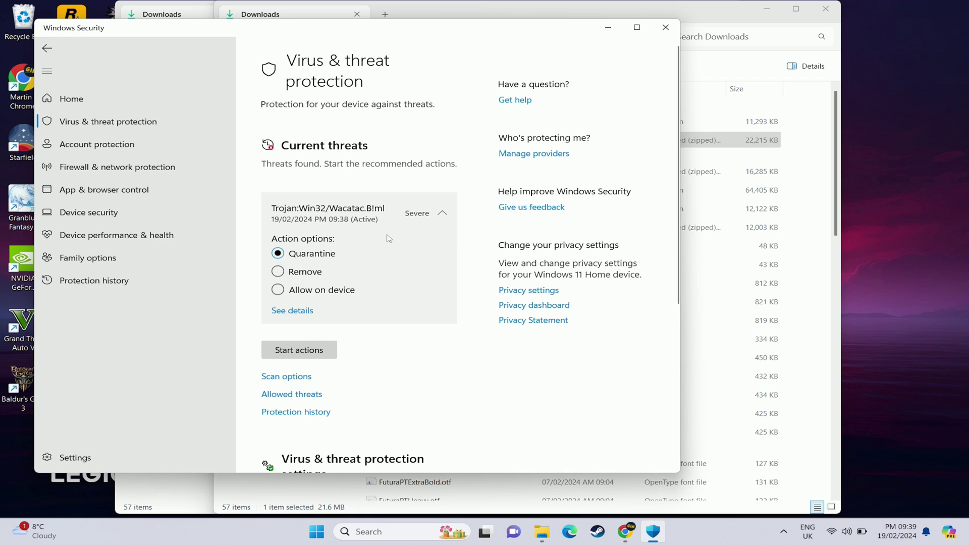
{"action": "left_click", "coordinate": [303, 309]}
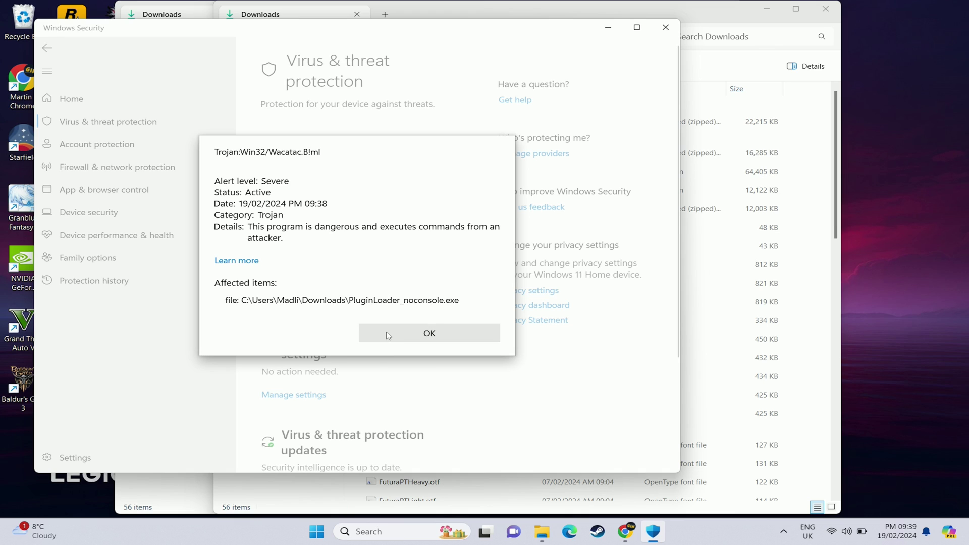
{"action": "left_click", "coordinate": [388, 336]}
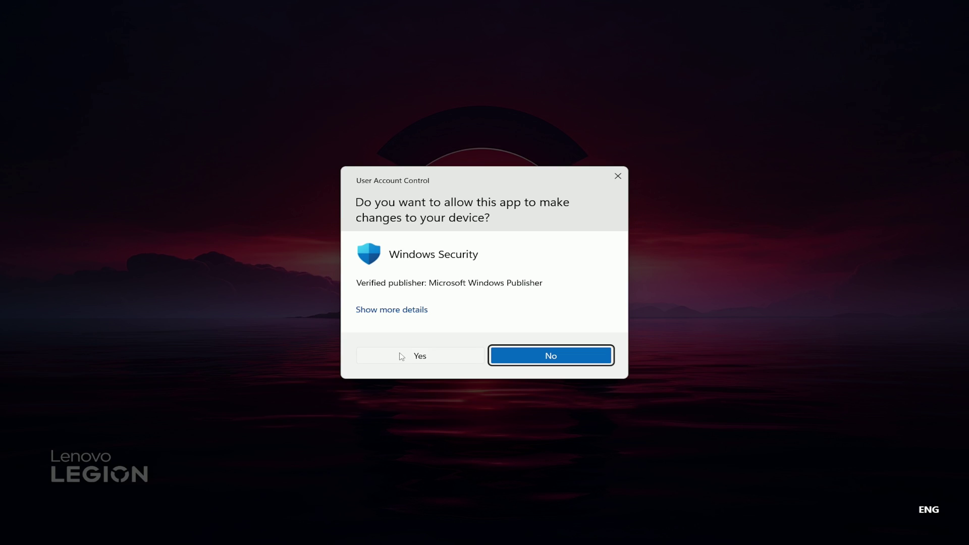
Restore the quarantined PluginLoader_noconsole.exe from the protection history and authorise the change.
{"action": "left_click", "coordinate": [402, 356]}
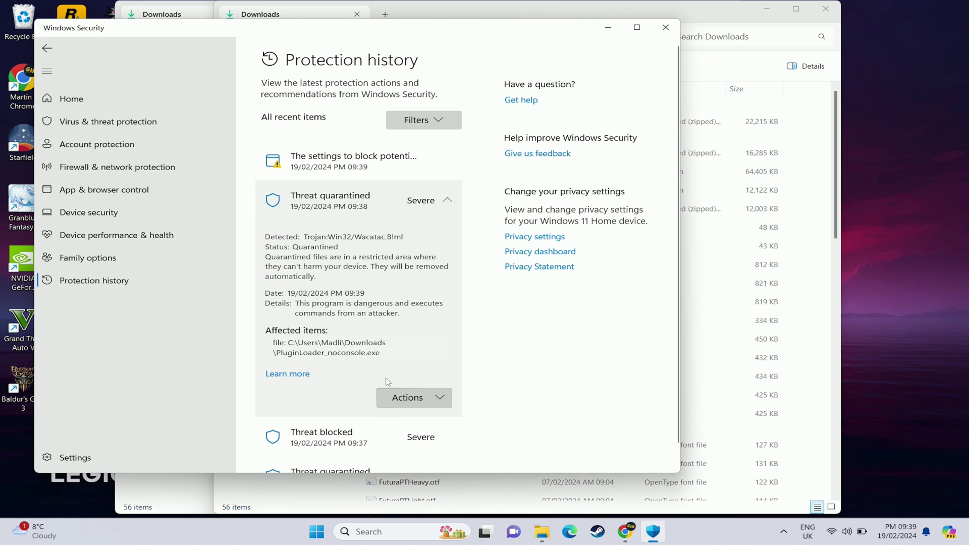
{"action": "left_click", "coordinate": [444, 403]}
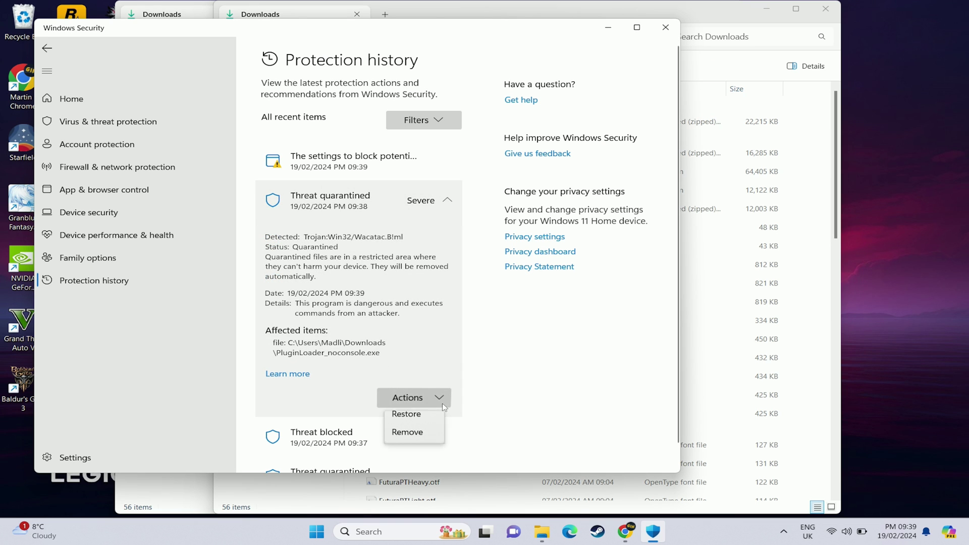
{"action": "left_click", "coordinate": [430, 420]}
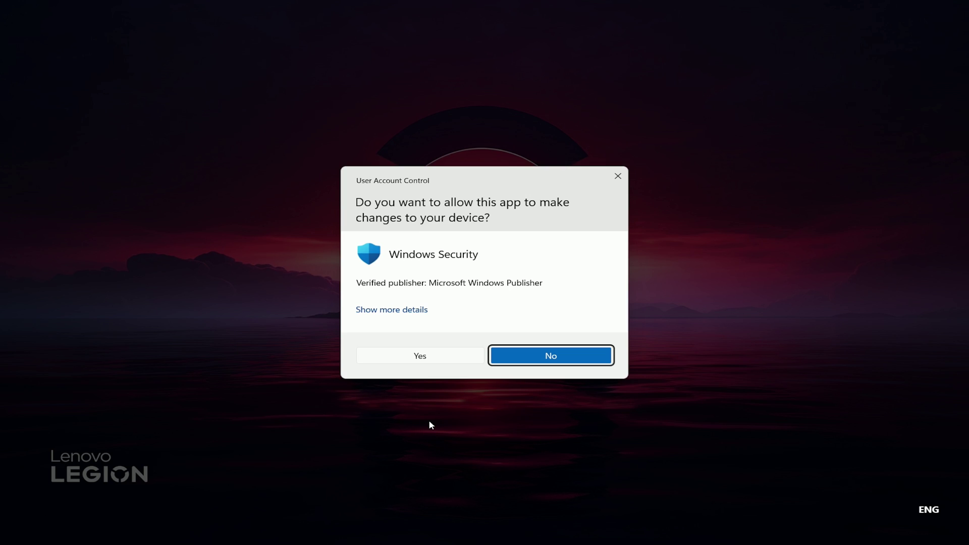
{"action": "left_click", "coordinate": [438, 361]}
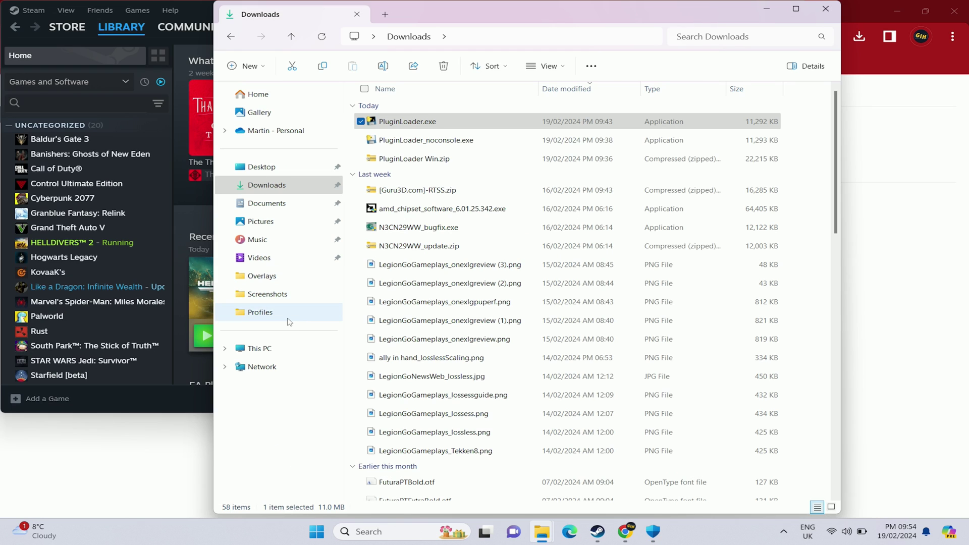
Open the Steam installation folder under Program Files (x86) on the Windows-SSD (C:) drive in File Explorer.
{"action": "left_click", "coordinate": [271, 348]}
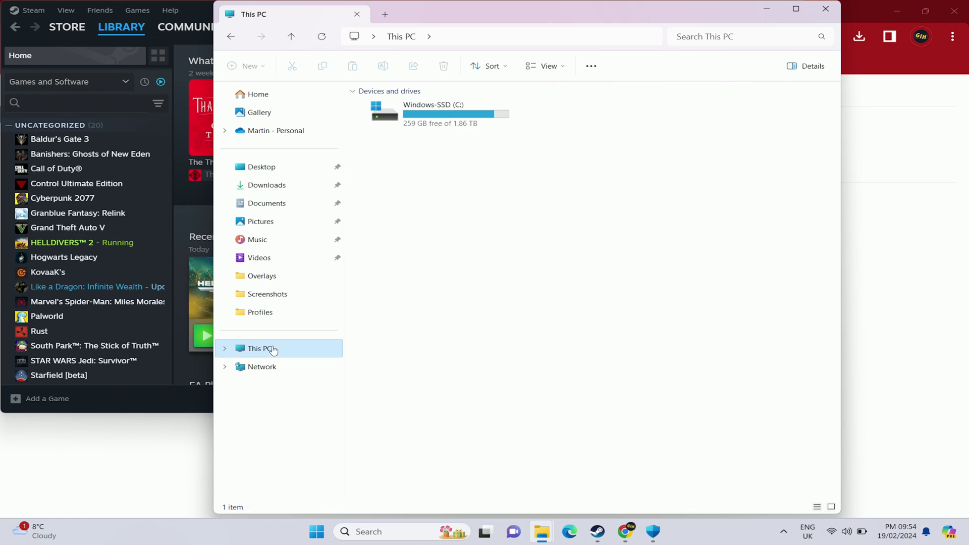
{"action": "double_click", "coordinate": [443, 130]}
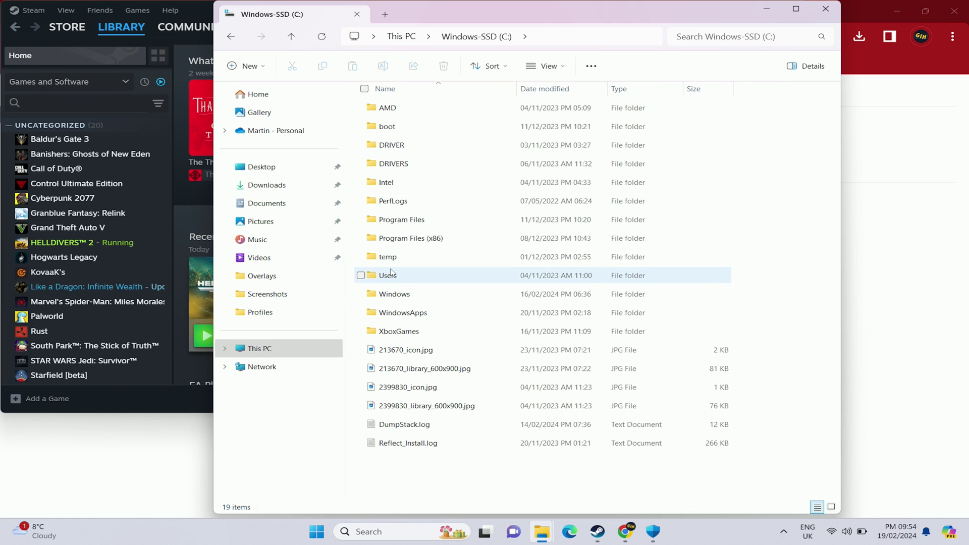
{"action": "left_click", "coordinate": [435, 223]}
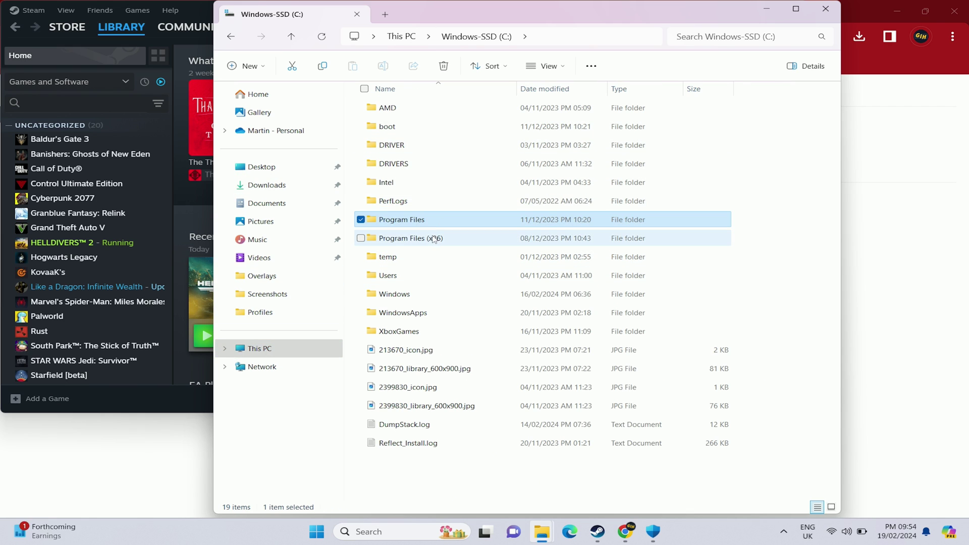
{"action": "left_click", "coordinate": [435, 239]}
{"action": "double_click", "coordinate": [434, 238]}
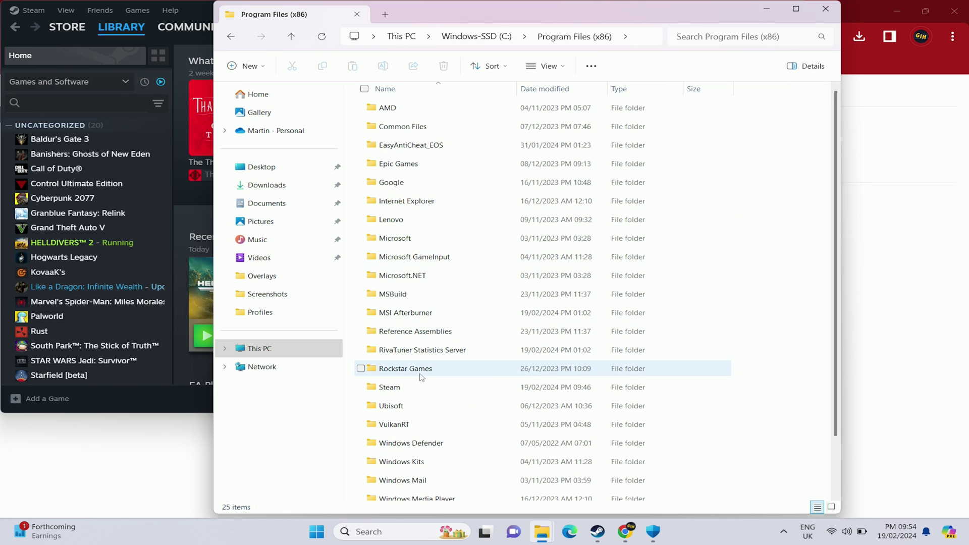
{"action": "double_click", "coordinate": [405, 387]}
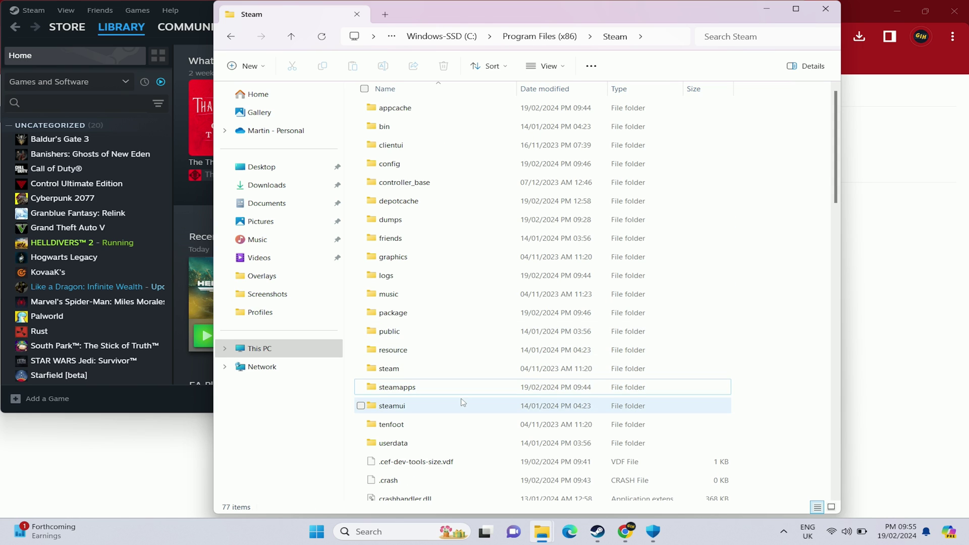
Create a new text document named .cef-enable-remote-debugging.txt in the Steam installation folder.
{"action": "scroll", "coordinate": [461, 401], "scroll_direction": "down", "scroll_amount": 2}
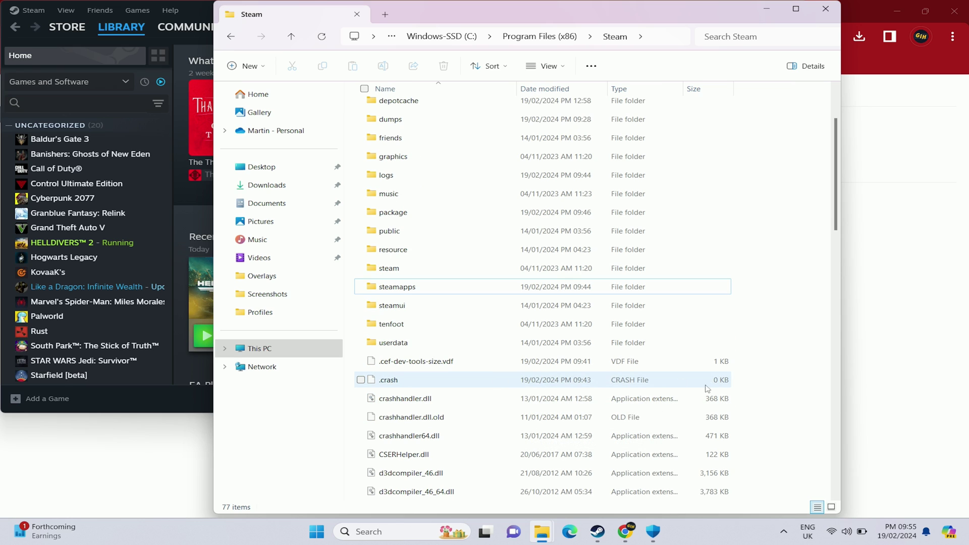
{"action": "right_click", "coordinate": [781, 371]}
{"action": "left_click", "coordinate": [829, 446]}
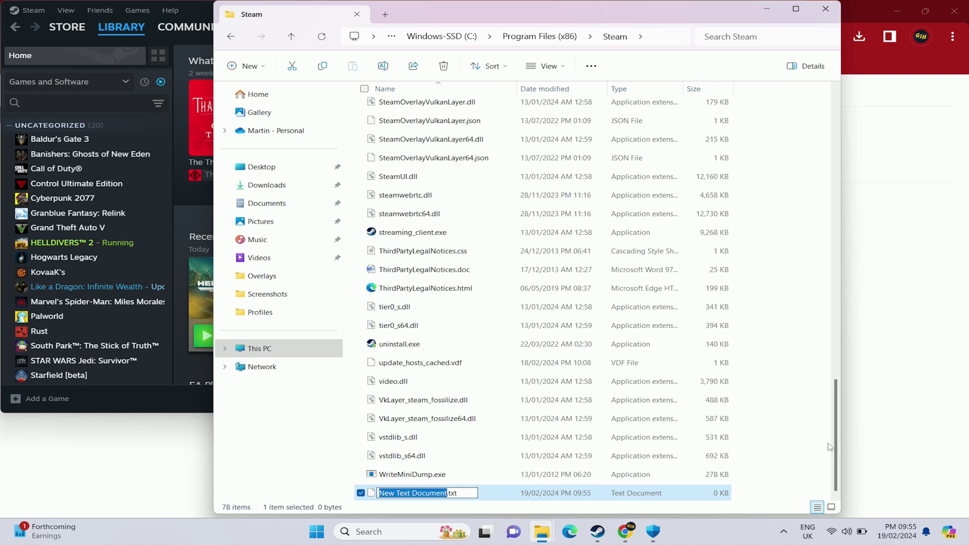
{"action": "type", "text": ".cef-enable"}
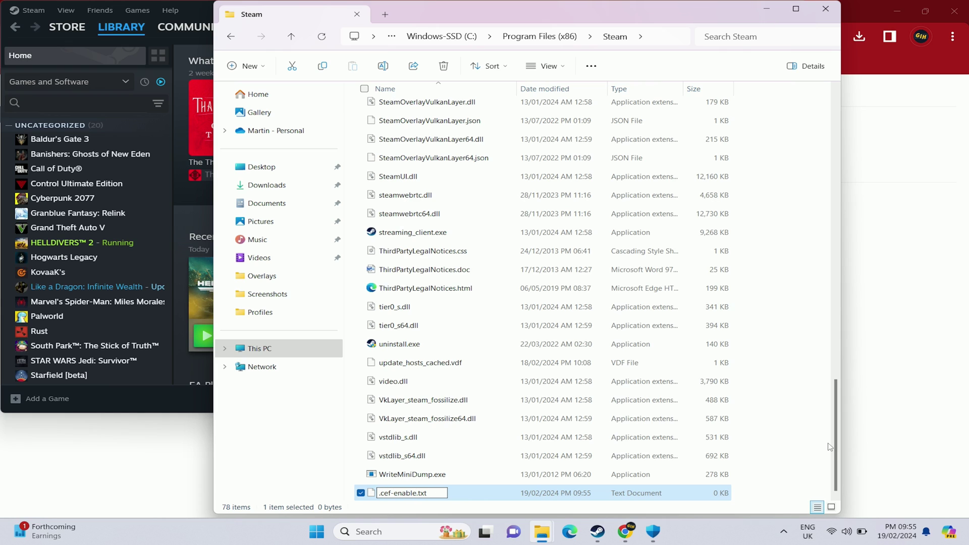
{"action": "type", "text": "-remote"}
{"action": "type", "text": "-deb"}
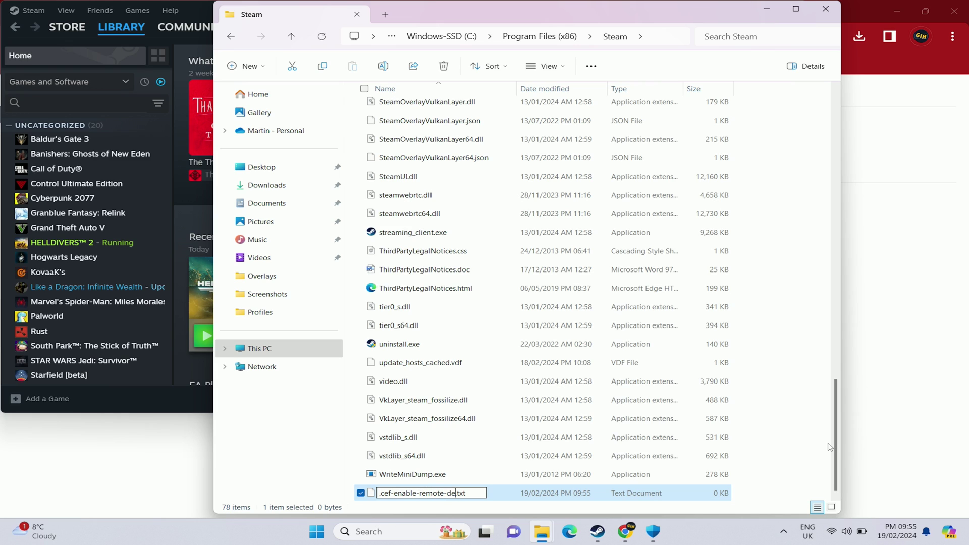
{"action": "type", "text": "ugging"}
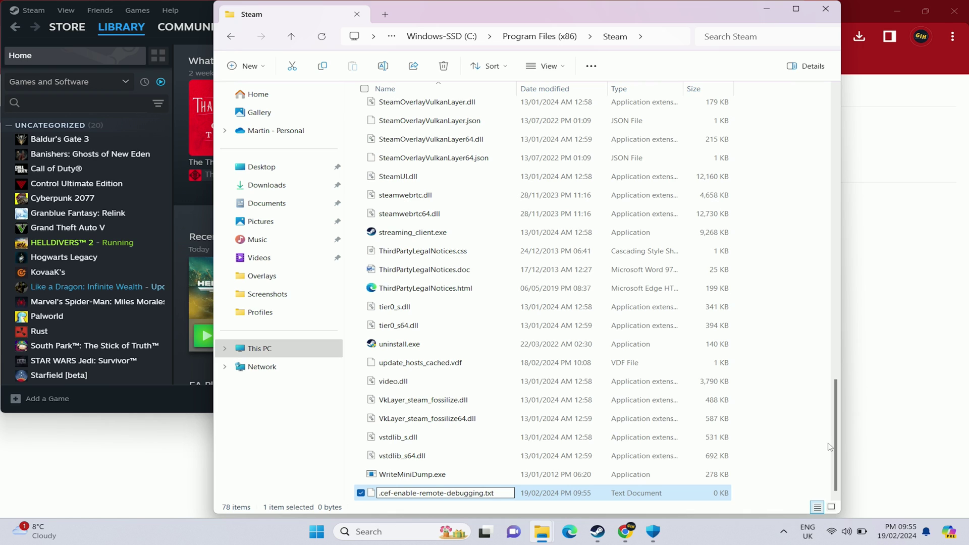
{"action": "left_click", "coordinate": [829, 447]}
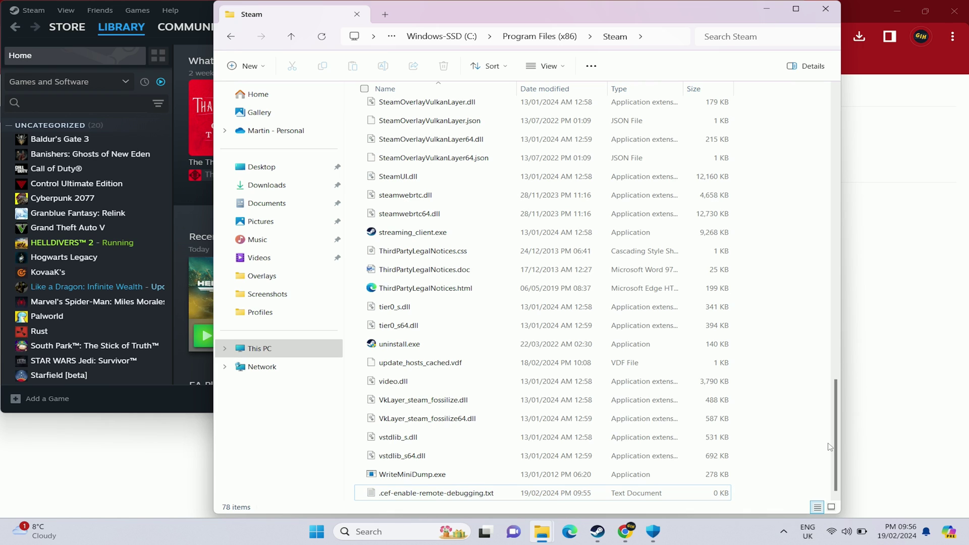
Rename the new text file to .cef-enable-remote-debugging without its .txt extension and accept the extension change.
{"action": "key", "text": "F2"}
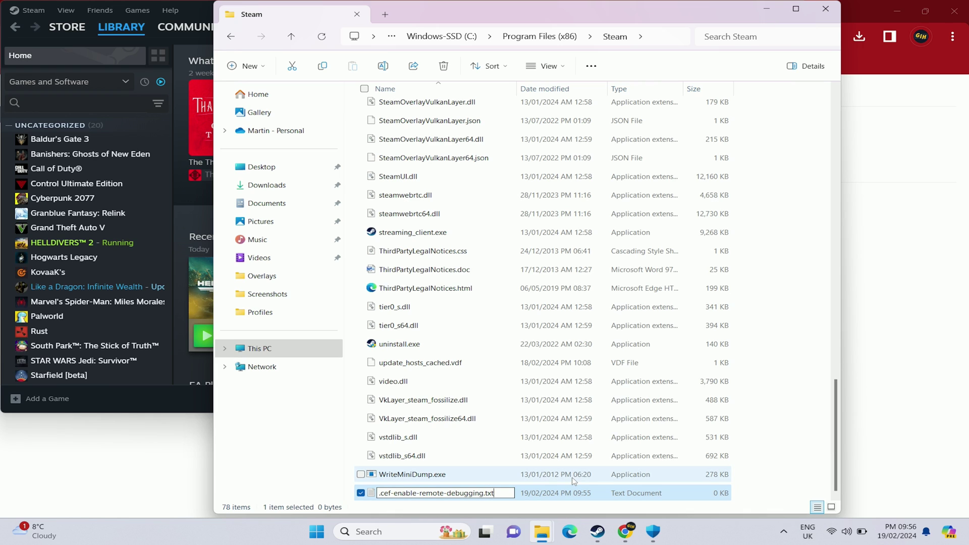
{"action": "key", "text": "BackSpace"}
{"action": "key", "text": "BackSpace"}
{"action": "key", "text": "BackSpace"}
{"action": "key", "text": "BackSpace"}
{"action": "key", "text": "Return"}
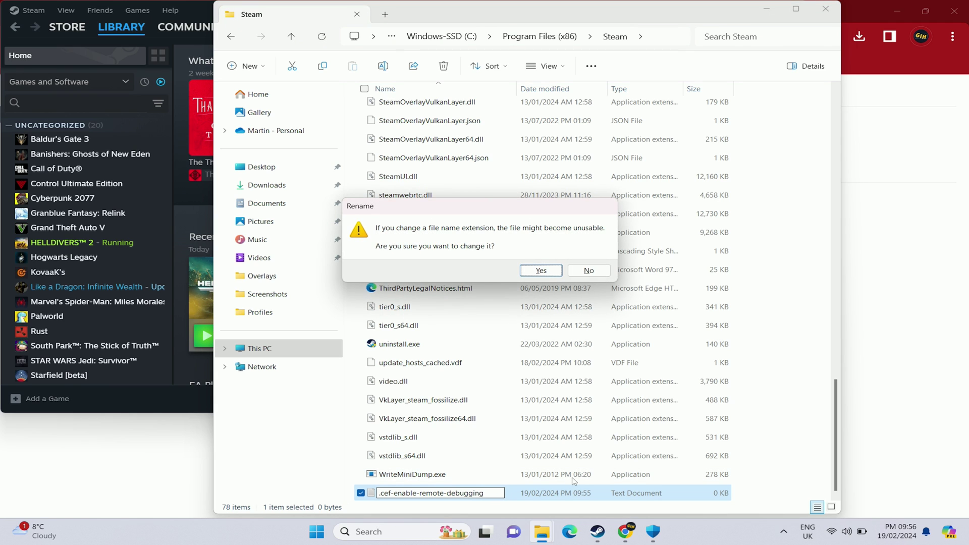
{"action": "key", "text": "Return"}
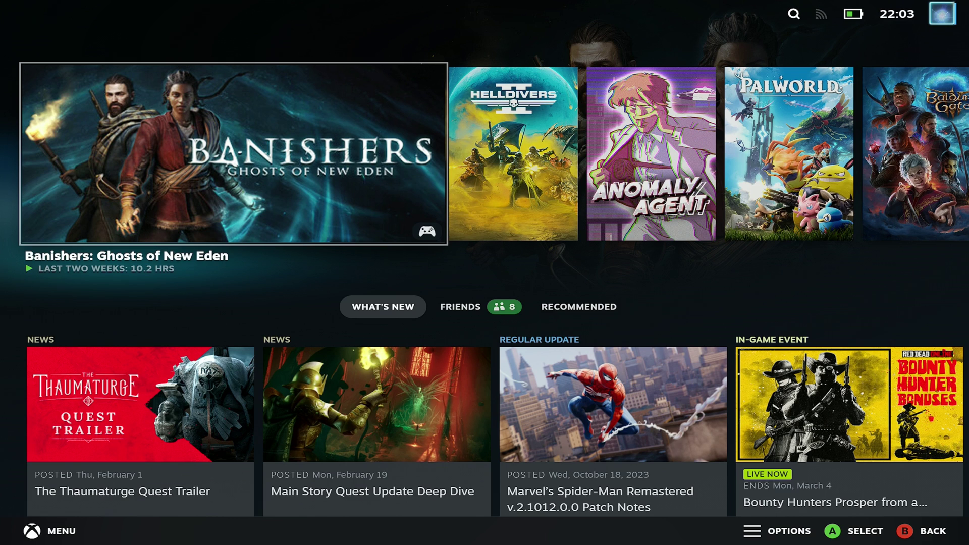
Switch to Steam Big Picture mode and open Decky's plugin store from quick access.
{"action": "key", "text": "ctrl+2"}
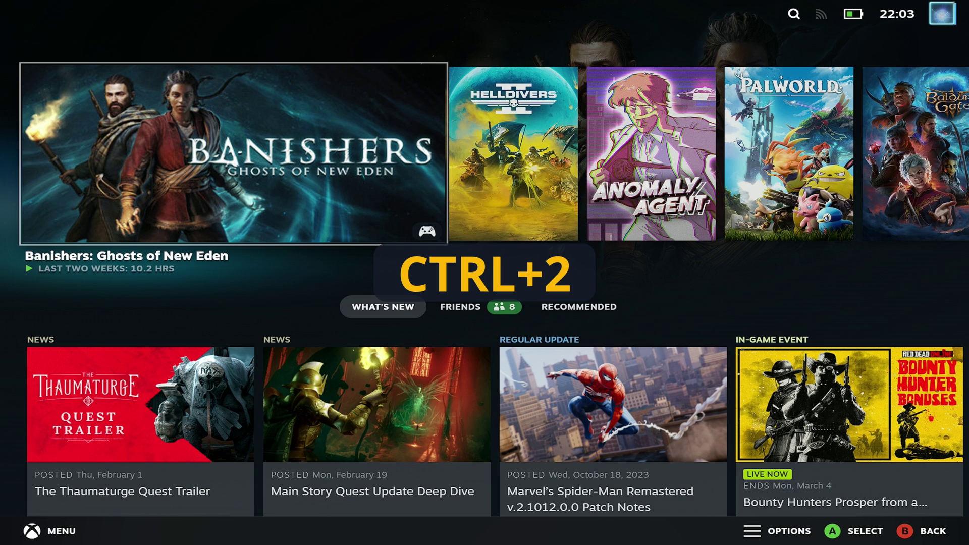
{"action": "key", "text": "ctrl+2"}
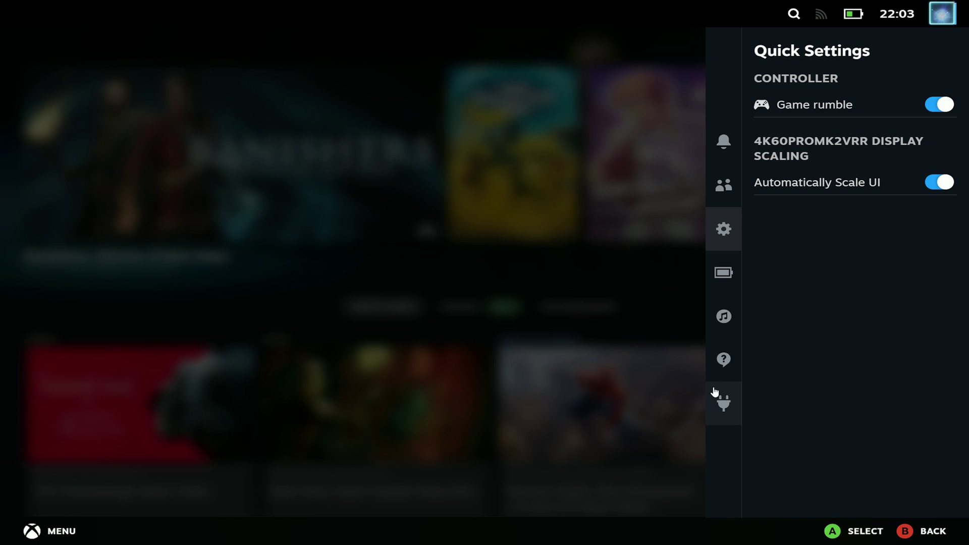
{"action": "left_click", "coordinate": [717, 402]}
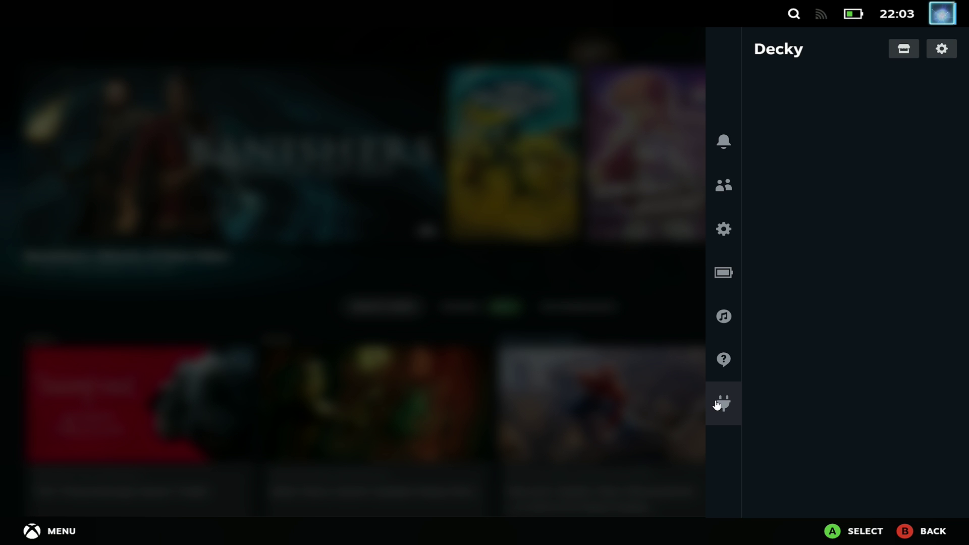
{"action": "left_click", "coordinate": [903, 49]}
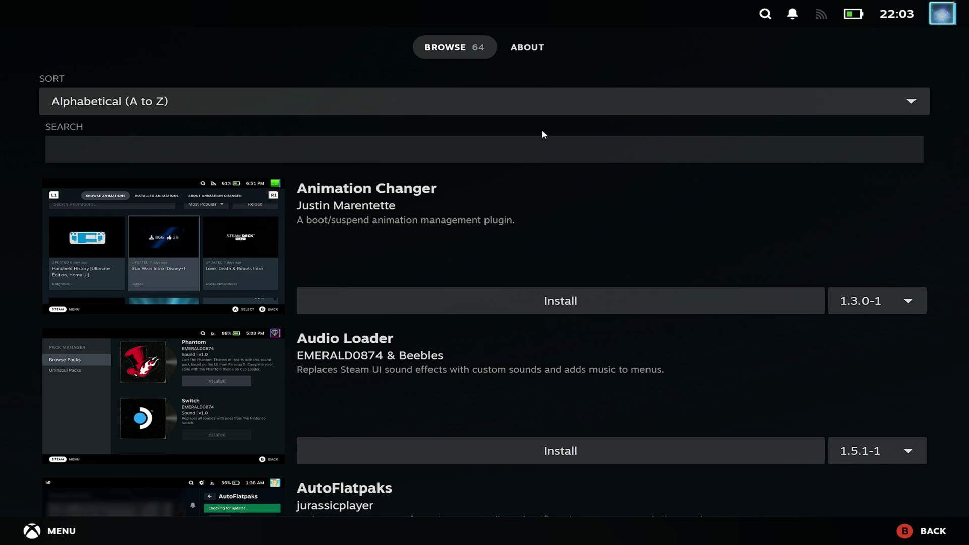
Browse the alphabetical plugin list in the Decky store, reading the available plugins and their descriptions.
{"action": "scroll", "coordinate": [469, 244], "scroll_direction": "down", "scroll_amount": 6}
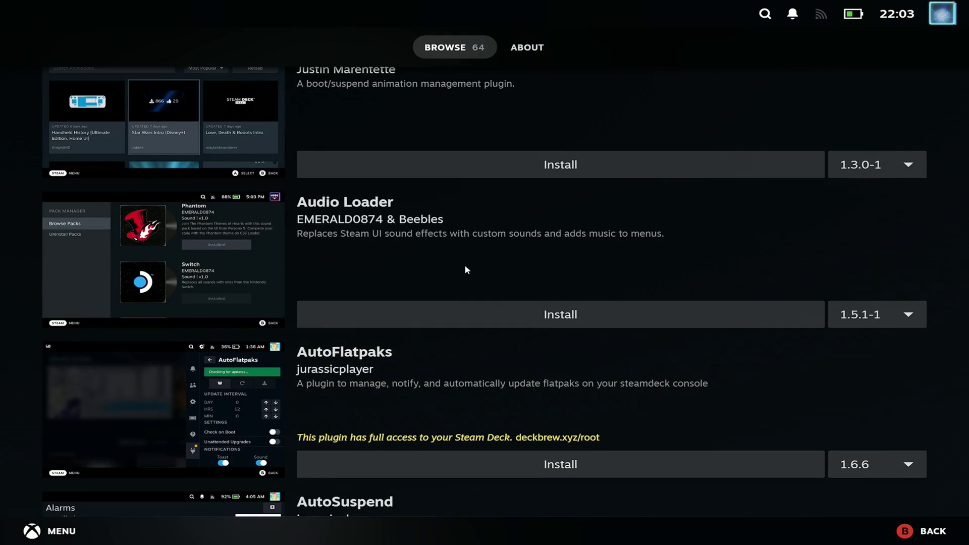
{"action": "scroll", "coordinate": [465, 270], "scroll_direction": "down", "scroll_amount": 8}
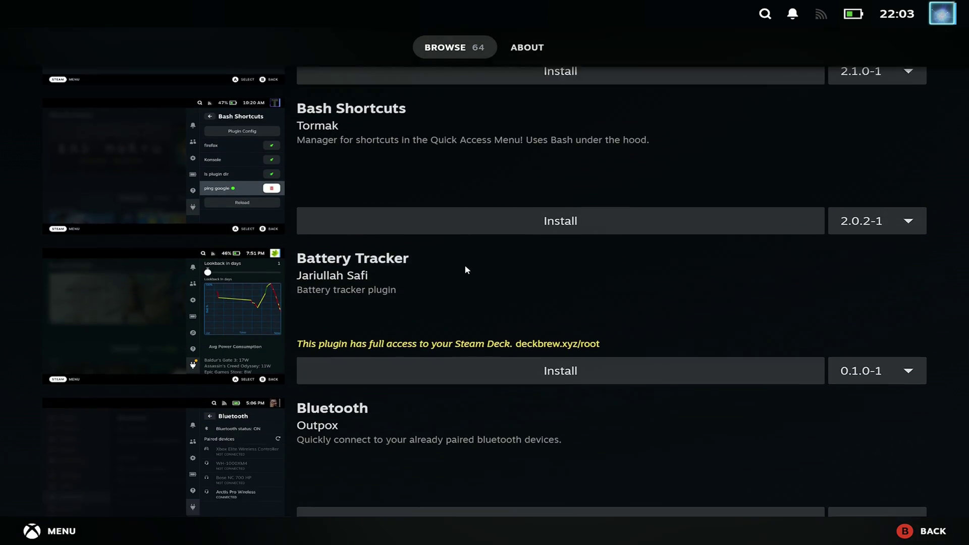
{"action": "scroll", "coordinate": [465, 270], "scroll_direction": "up", "scroll_amount": 14}
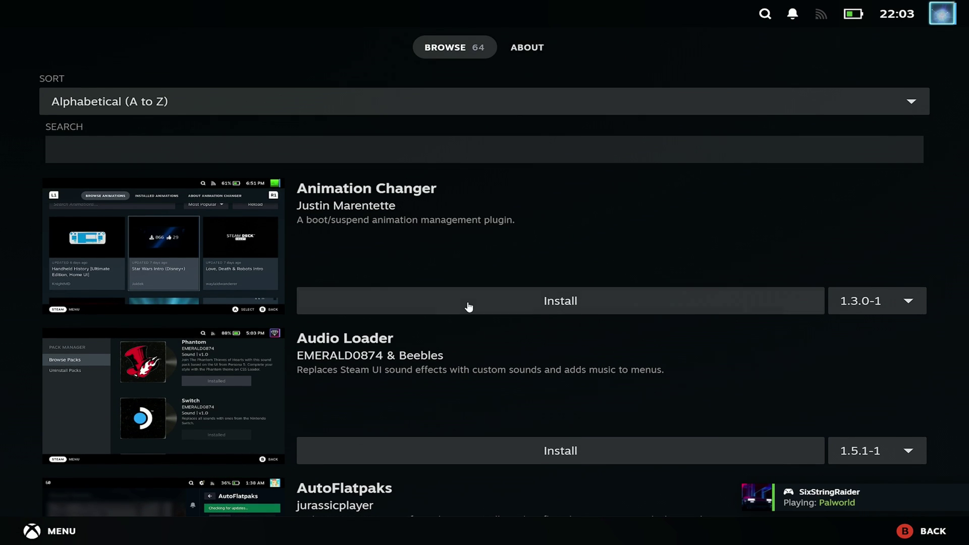
{"action": "scroll", "coordinate": [467, 306], "scroll_direction": "down", "scroll_amount": 9}
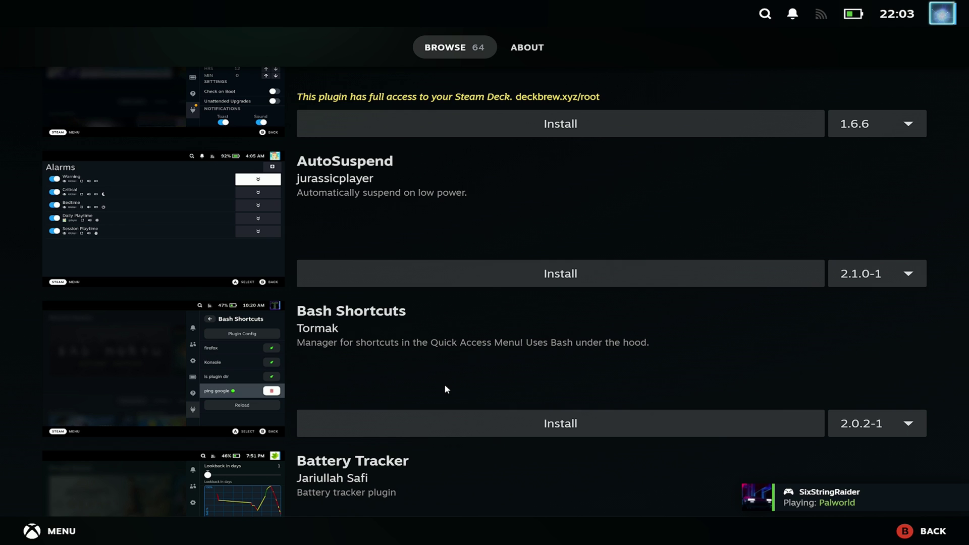
{"action": "scroll", "coordinate": [446, 388], "scroll_direction": "down", "scroll_amount": 4}
{"action": "scroll", "coordinate": [446, 388], "scroll_direction": "down", "scroll_amount": 2}
{"action": "scroll", "coordinate": [446, 389], "scroll_direction": "down", "scroll_amount": 2}
{"action": "scroll", "coordinate": [446, 388], "scroll_direction": "down", "scroll_amount": 4}
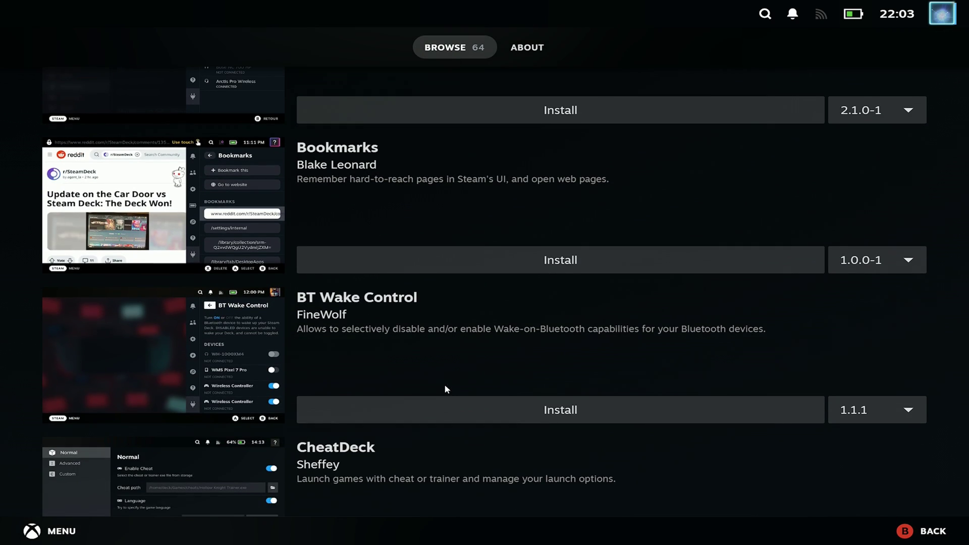
{"action": "scroll", "coordinate": [446, 388], "scroll_direction": "down", "scroll_amount": 3}
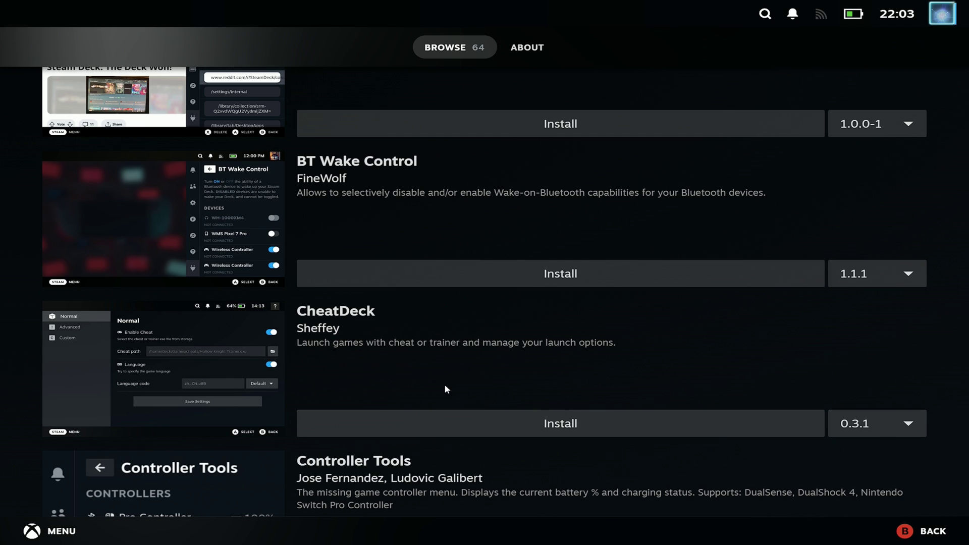
{"action": "scroll", "coordinate": [446, 388], "scroll_direction": "down", "scroll_amount": 3}
{"action": "scroll", "coordinate": [446, 388], "scroll_direction": "down", "scroll_amount": 3}
{"action": "scroll", "coordinate": [446, 389], "scroll_direction": "down", "scroll_amount": 3}
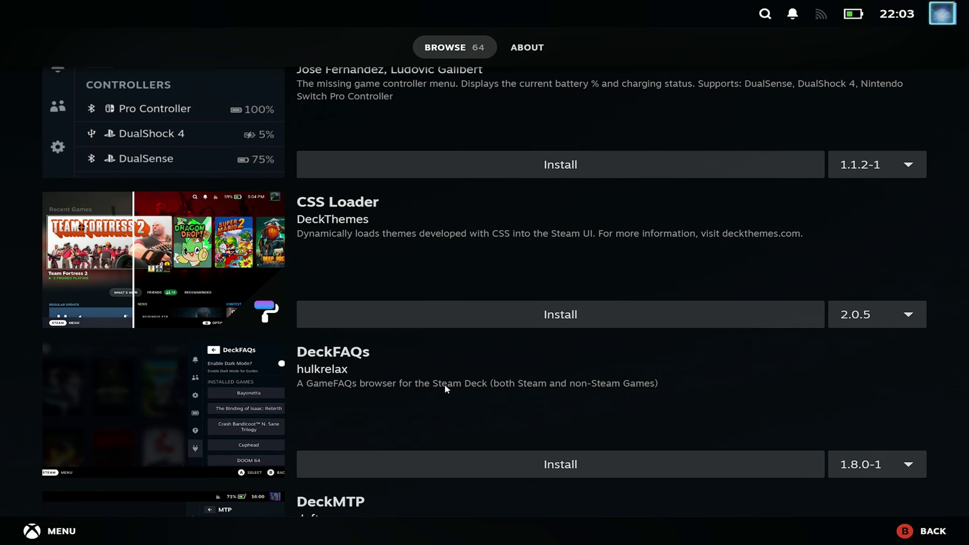
{"action": "scroll", "coordinate": [446, 388], "scroll_direction": "down", "scroll_amount": 10}
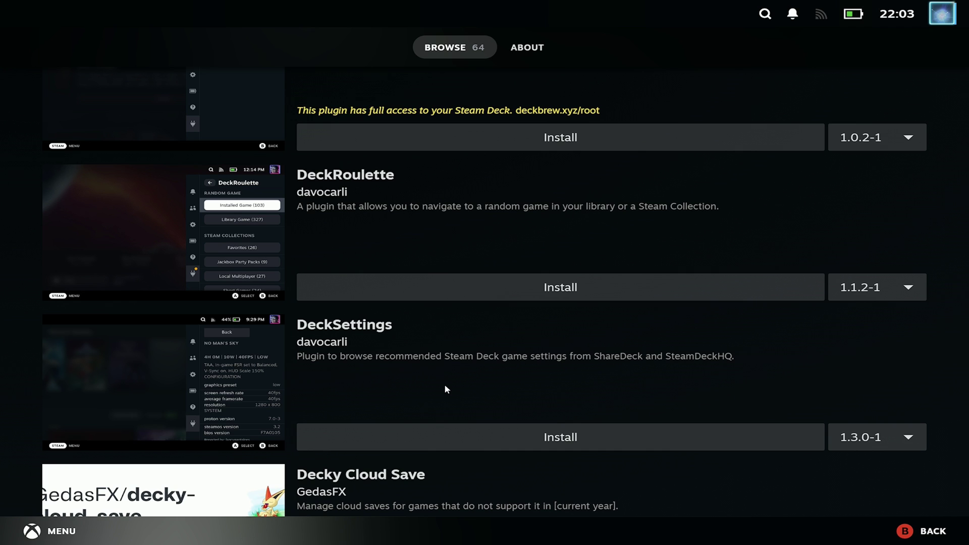
{"action": "scroll", "coordinate": [446, 388], "scroll_direction": "down", "scroll_amount": 9}
{"action": "scroll", "coordinate": [446, 388], "scroll_direction": "down", "scroll_amount": 6}
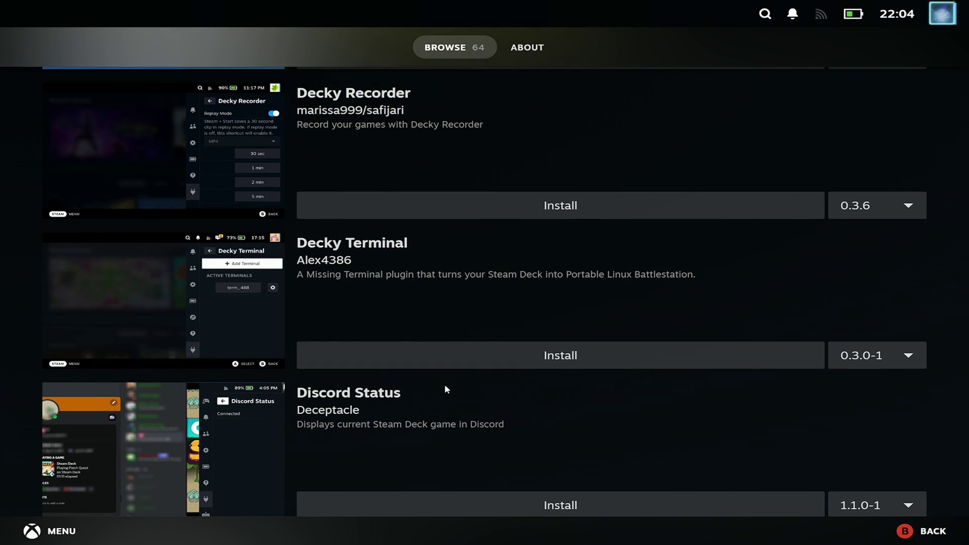
Install version 1.4.1-1 of the HLTB for Deck plugin and return to the store list.
{"action": "scroll", "coordinate": [446, 388], "scroll_direction": "down", "scroll_amount": 10}
{"action": "left_click", "coordinate": [422, 309]}
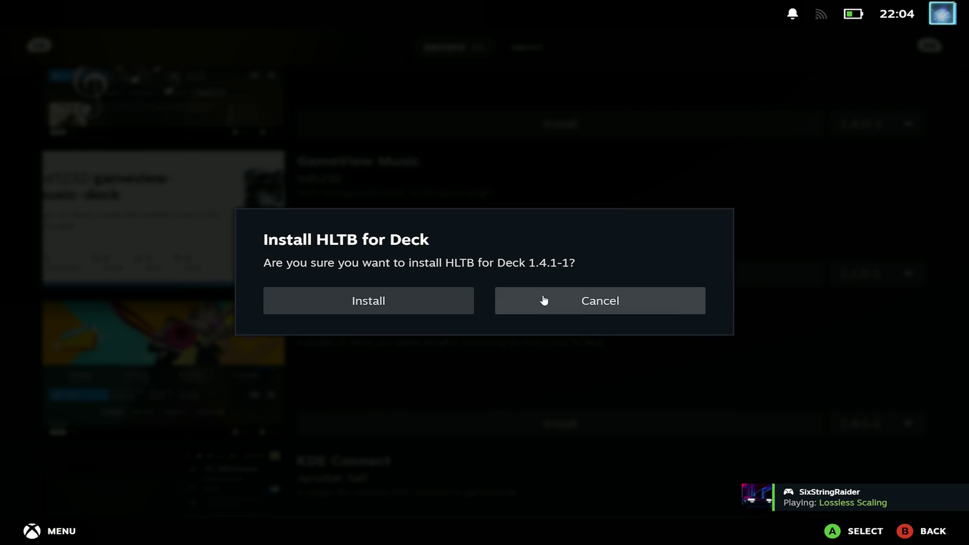
{"action": "left_click", "coordinate": [543, 300]}
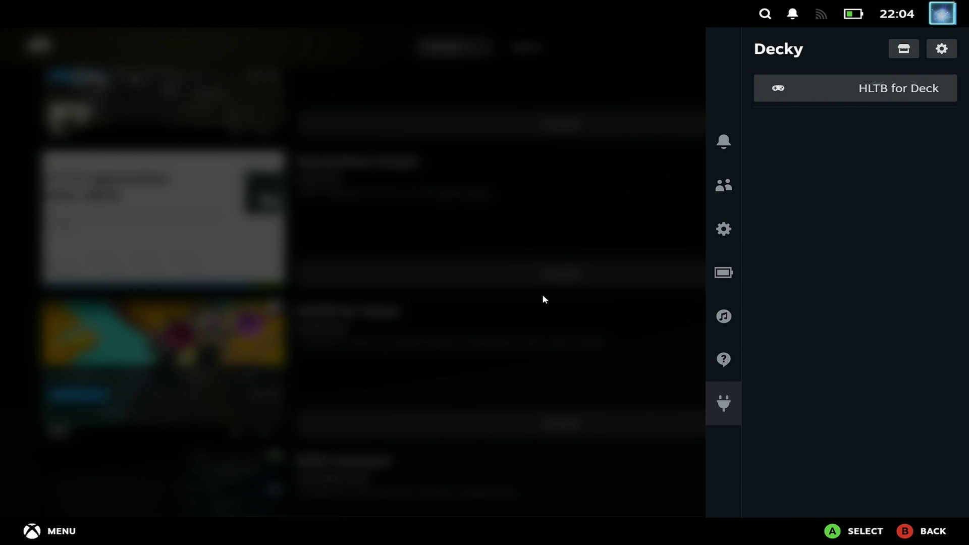
{"action": "key", "text": "ctrl+2"}
Look through the plugins listed after HLTB for Deck in the Decky store.
{"action": "scroll", "coordinate": [543, 298], "scroll_direction": "down", "scroll_amount": 4}
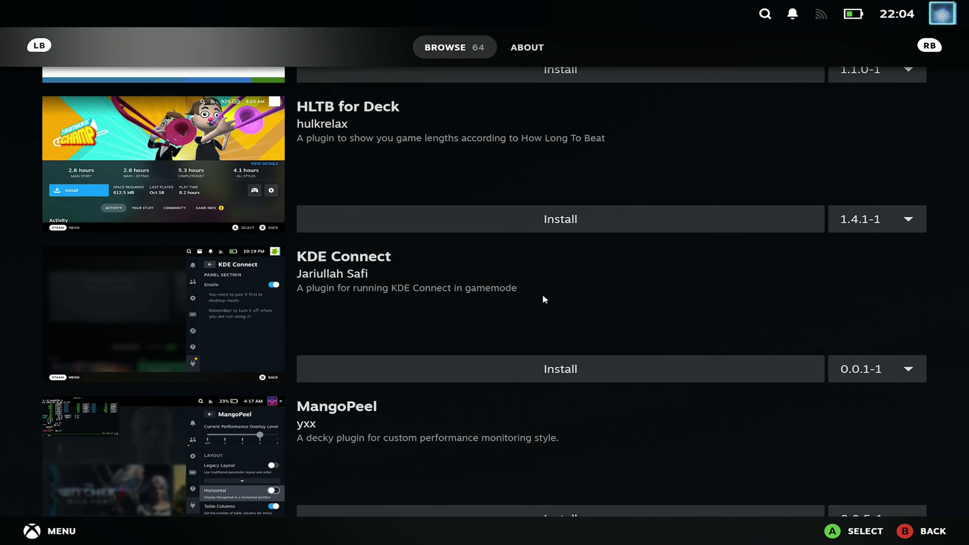
{"action": "scroll", "coordinate": [543, 299], "scroll_direction": "down", "scroll_amount": 5}
{"action": "scroll", "coordinate": [543, 300], "scroll_direction": "down", "scroll_amount": 8}
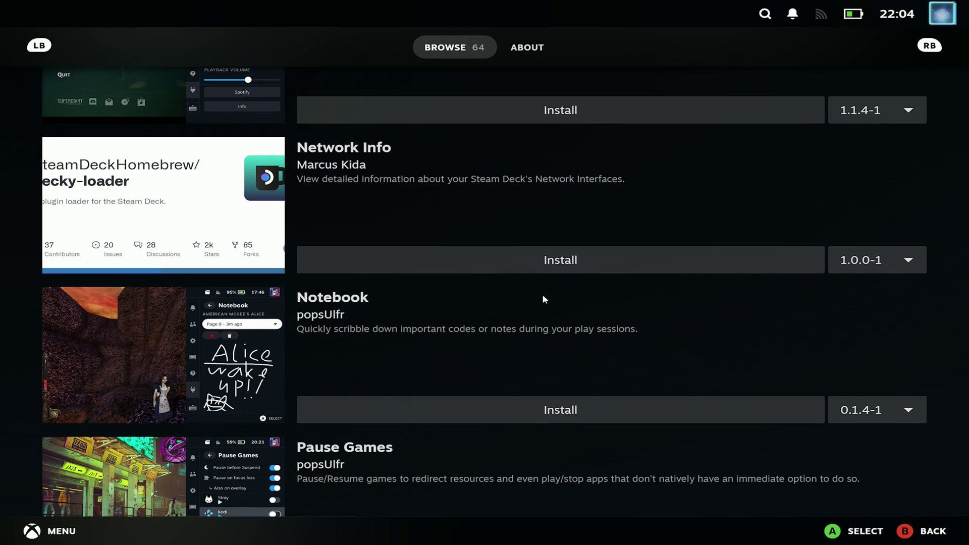
{"action": "scroll", "coordinate": [543, 300], "scroll_direction": "down", "scroll_amount": 7}
{"action": "scroll", "coordinate": [542, 293], "scroll_direction": "down", "scroll_amount": 6}
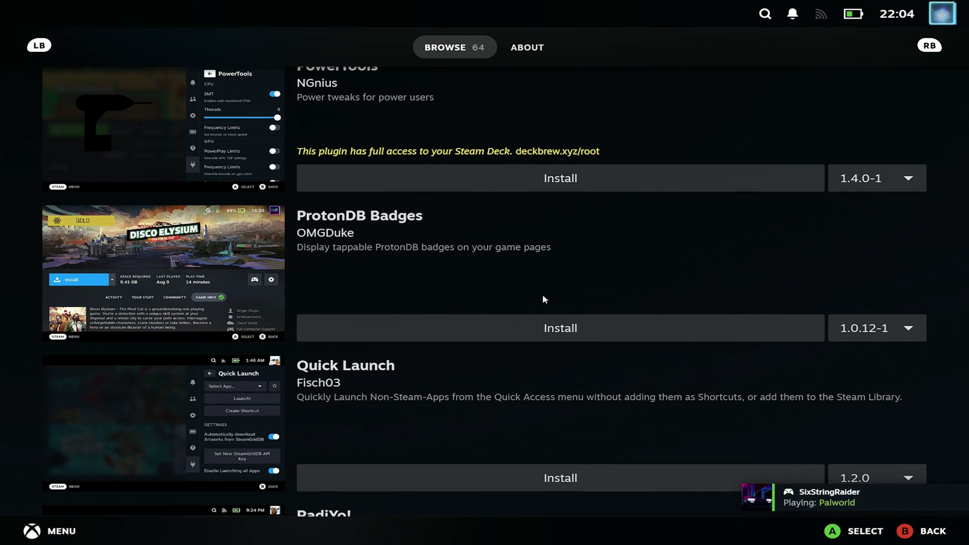
Find the CSS Loader plugin by DeckThemes in the store and install version 2.0.5.
{"action": "scroll", "coordinate": [543, 299], "scroll_direction": "up", "scroll_amount": 5}
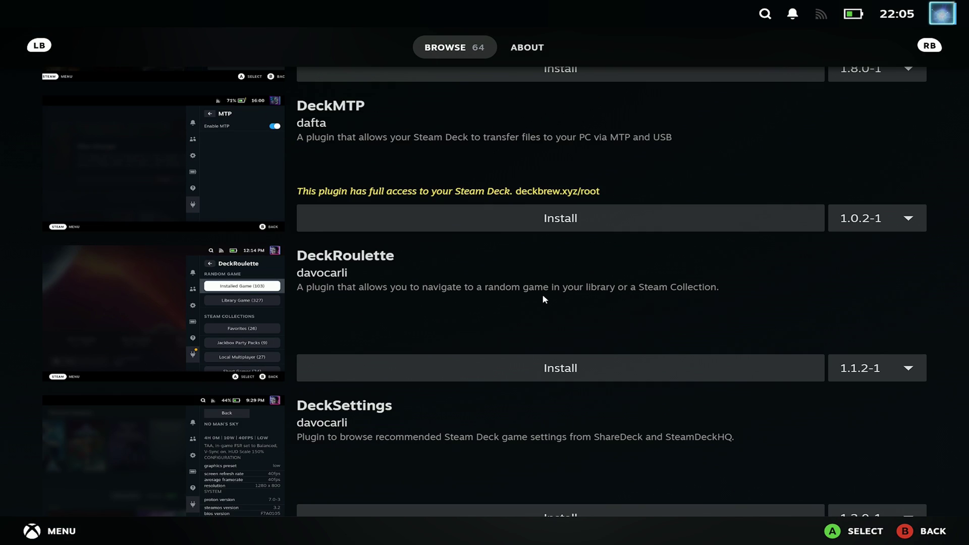
{"action": "scroll", "coordinate": [542, 296], "scroll_direction": "up", "scroll_amount": 5}
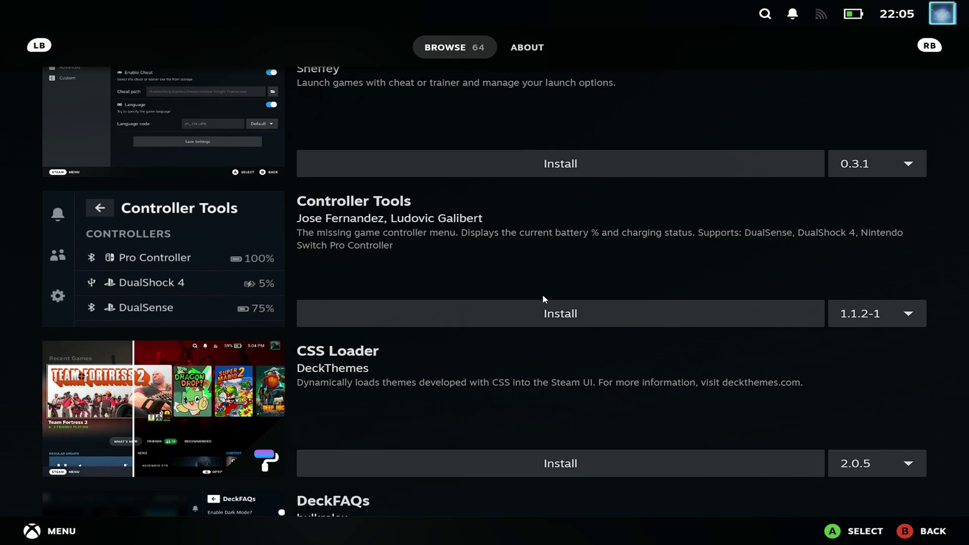
{"action": "scroll", "coordinate": [546, 461], "scroll_direction": "down", "scroll_amount": 1}
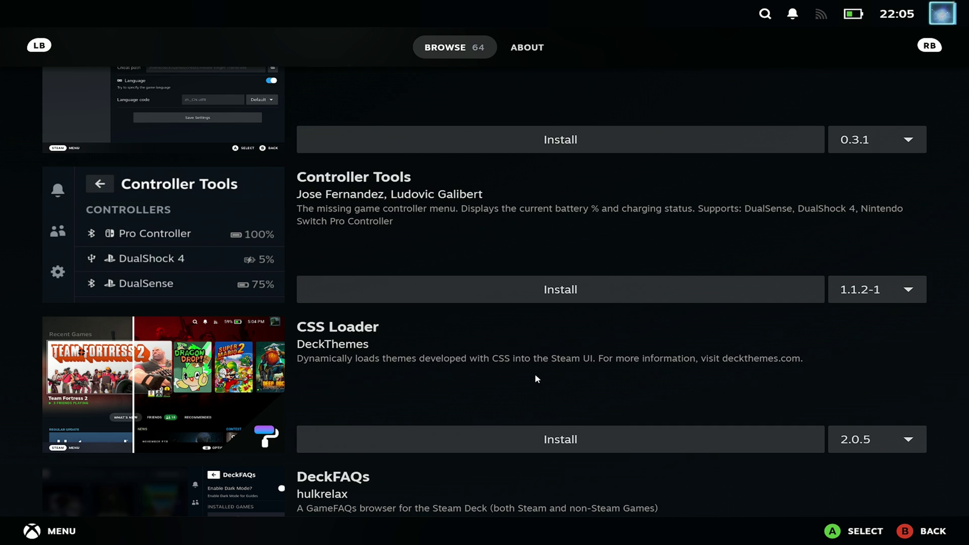
{"action": "left_click", "coordinate": [545, 439]}
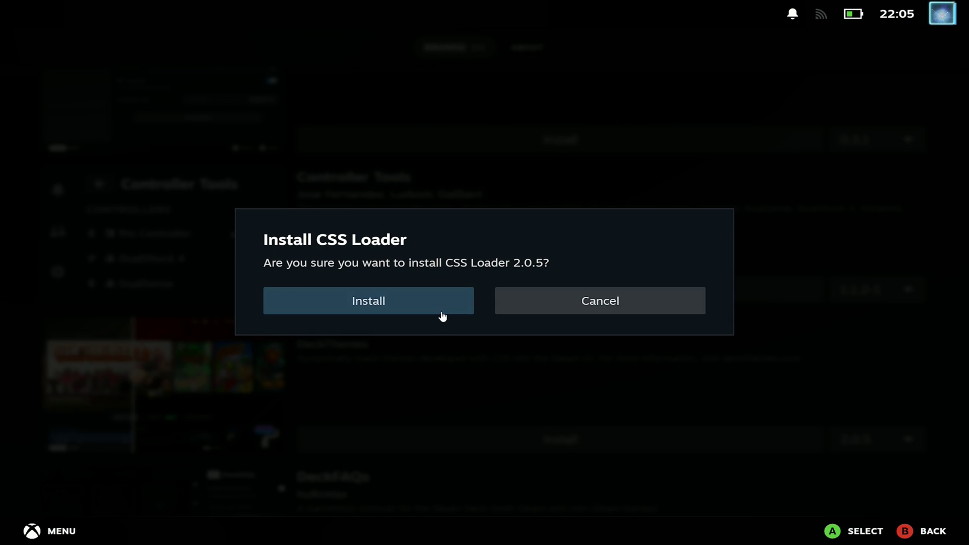
{"action": "left_click", "coordinate": [442, 314]}
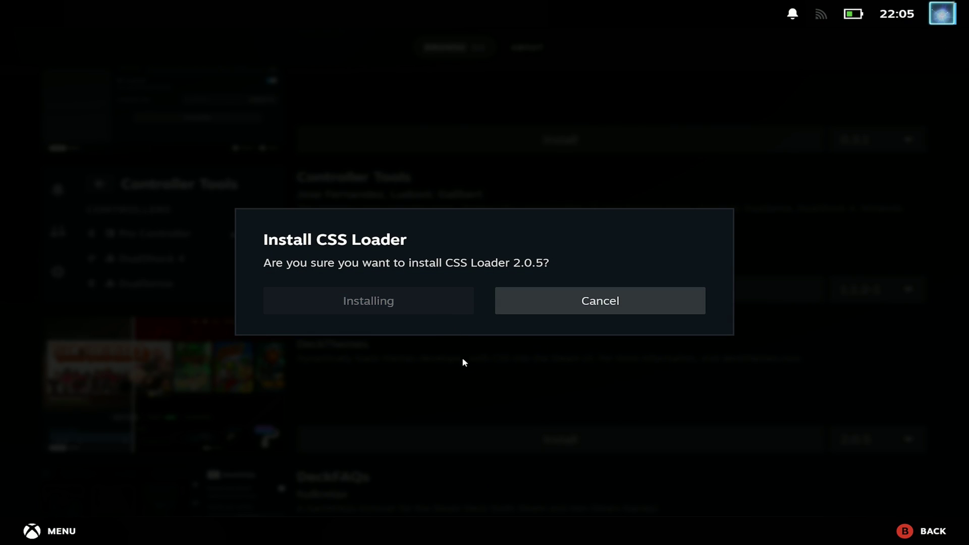
Open the installed CSS Loader plugin in Decky and bring up its catalogue of downloadable themes.
{"action": "key", "text": "ctrl+2"}
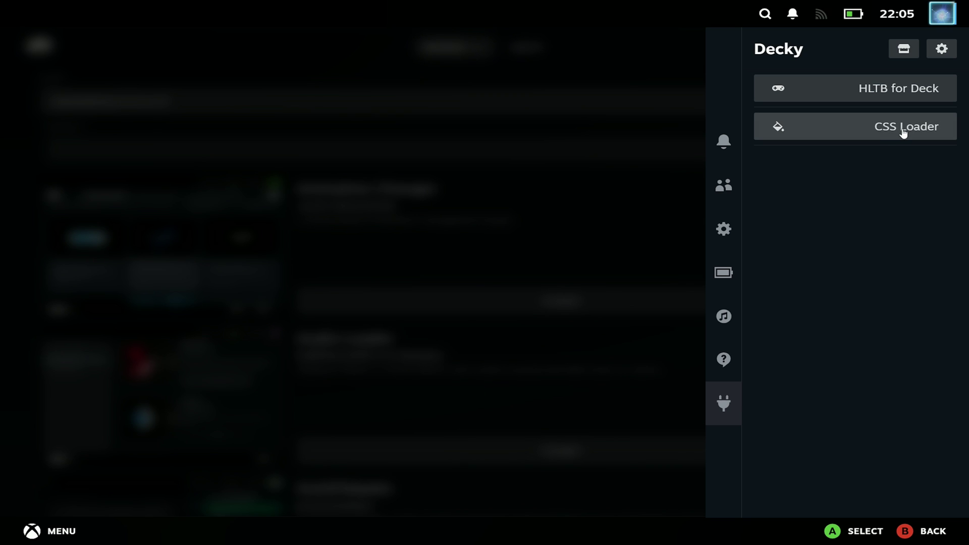
{"action": "left_click", "coordinate": [903, 132]}
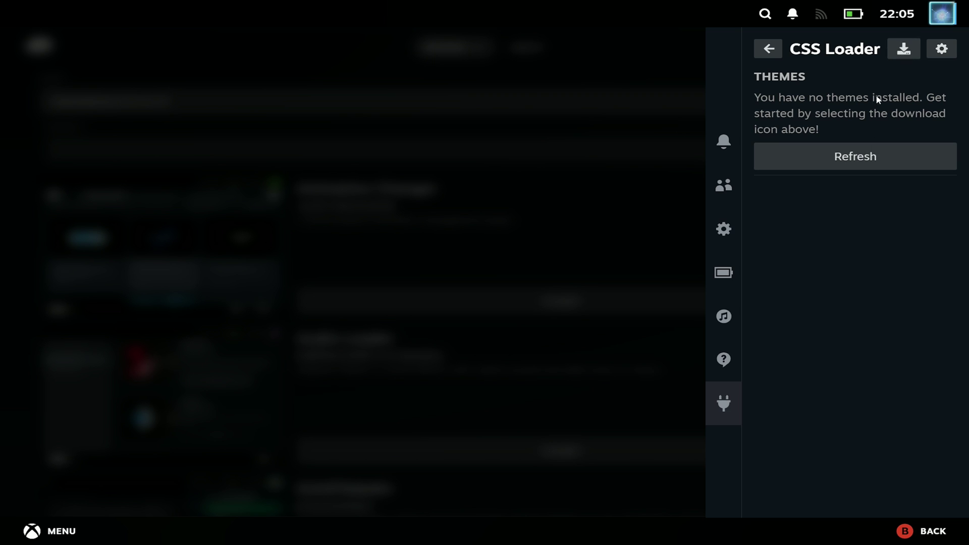
{"action": "left_click", "coordinate": [898, 53]}
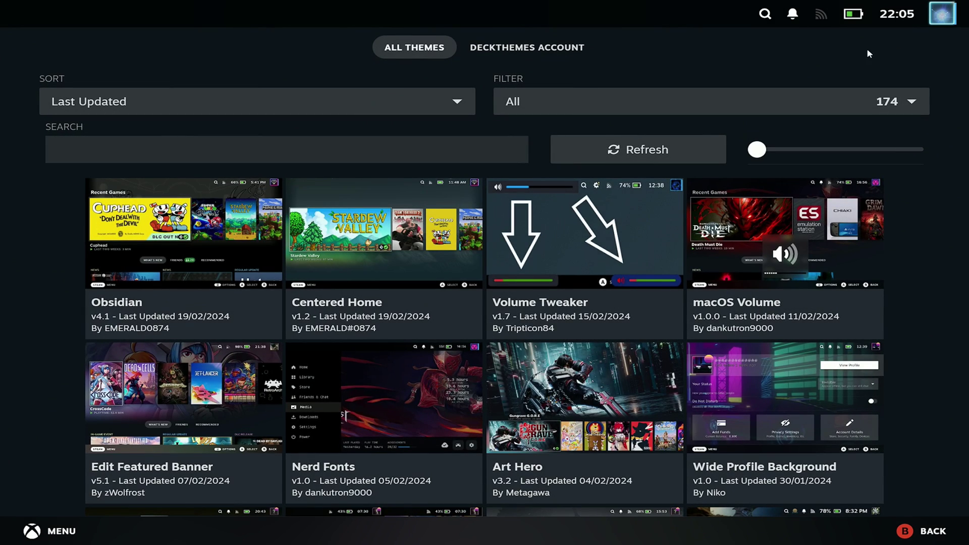
Install the Obsidian v4.1 theme by EMERALD0874 from the theme catalogue and return to the theme list.
{"action": "left_click", "coordinate": [366, 143]}
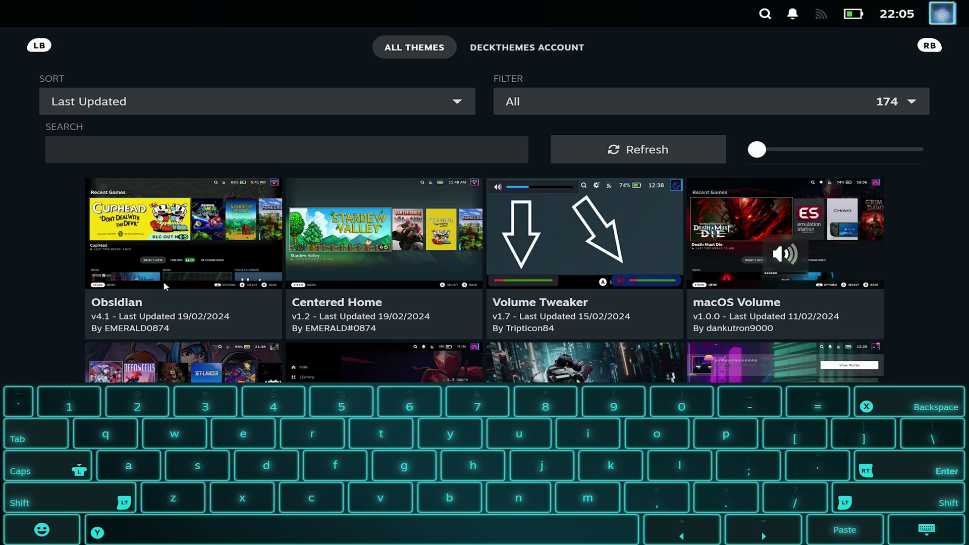
{"action": "left_click", "coordinate": [177, 296]}
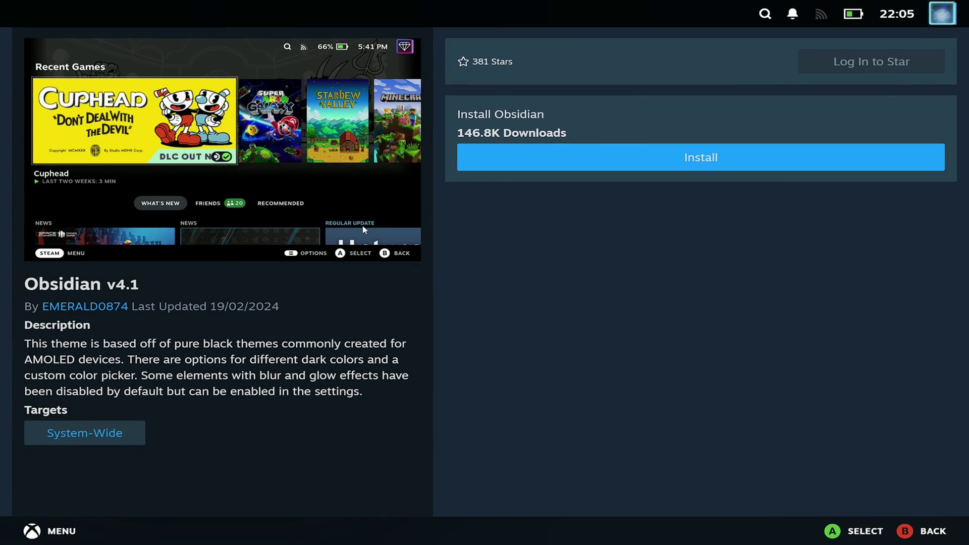
{"action": "left_click", "coordinate": [650, 160]}
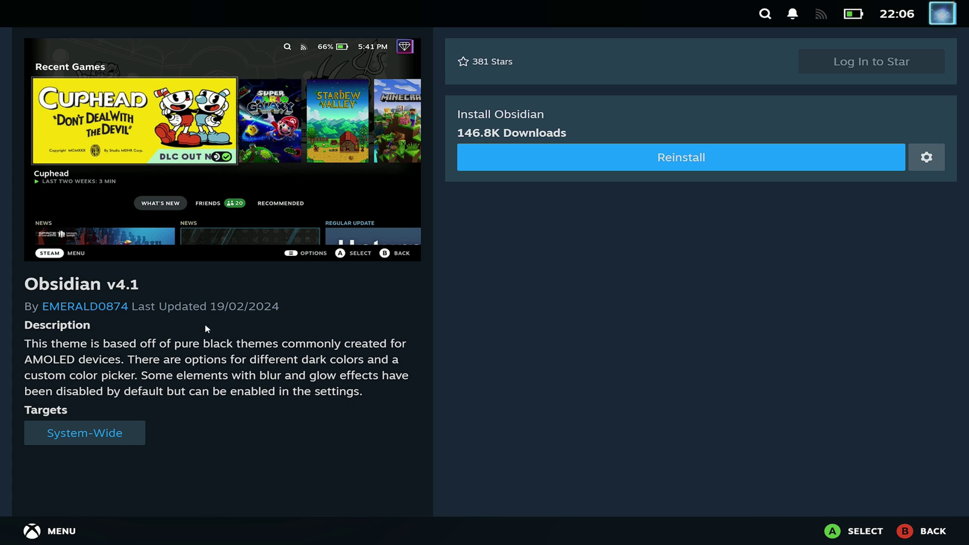
{"action": "key", "text": "Escape"}
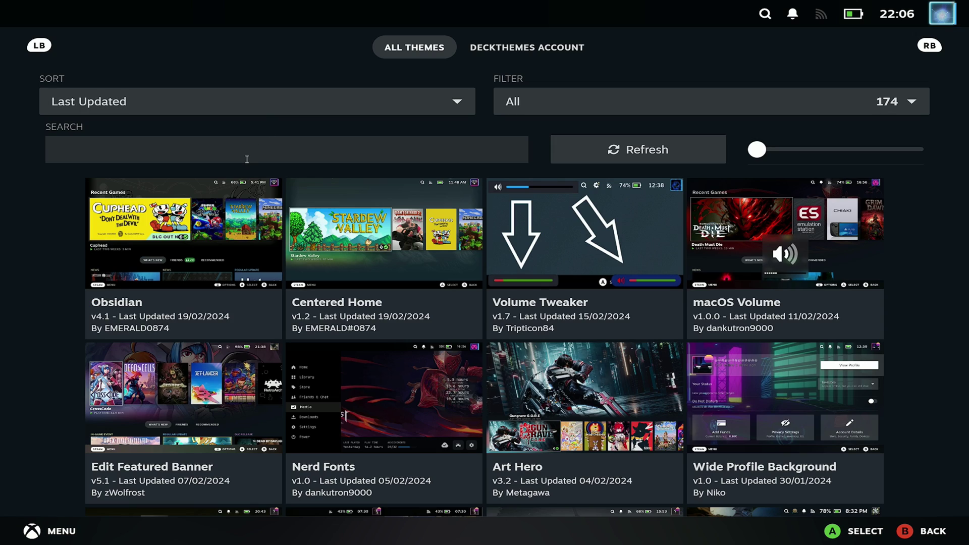
Search the theme catalogue for "swi", install the Switch Like Home v1.3 theme, and return to the results.
{"action": "left_click", "coordinate": [246, 160]}
{"action": "type", "text": "swi"}
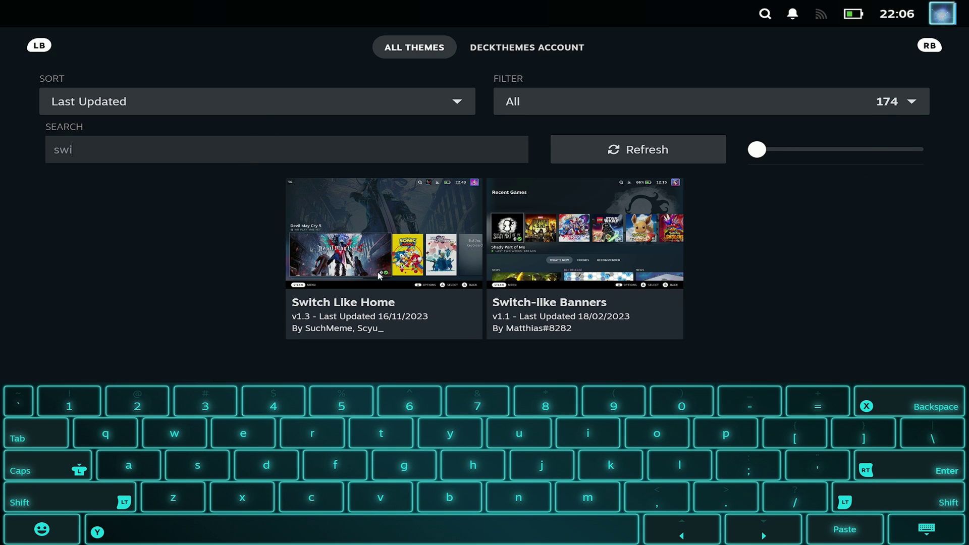
{"action": "left_click", "coordinate": [389, 279]}
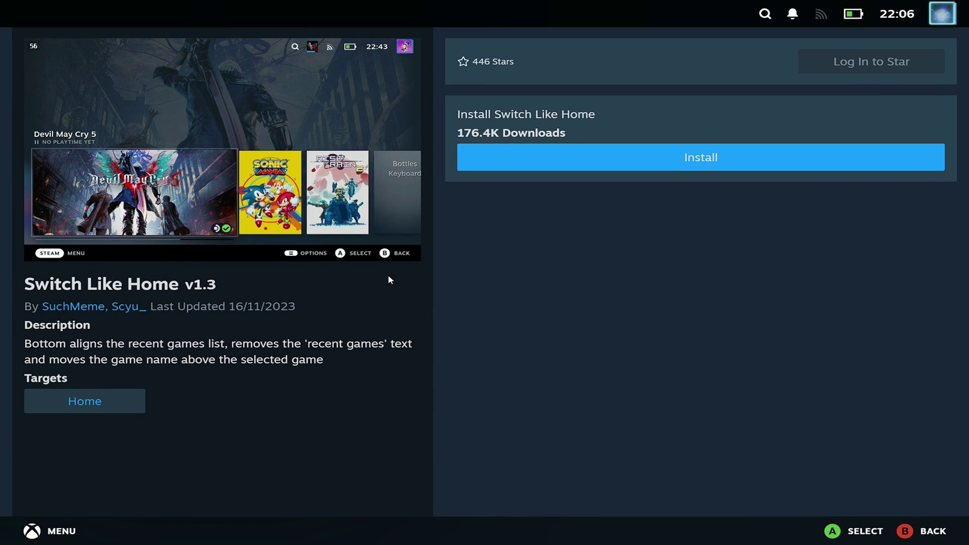
{"action": "left_click", "coordinate": [638, 170]}
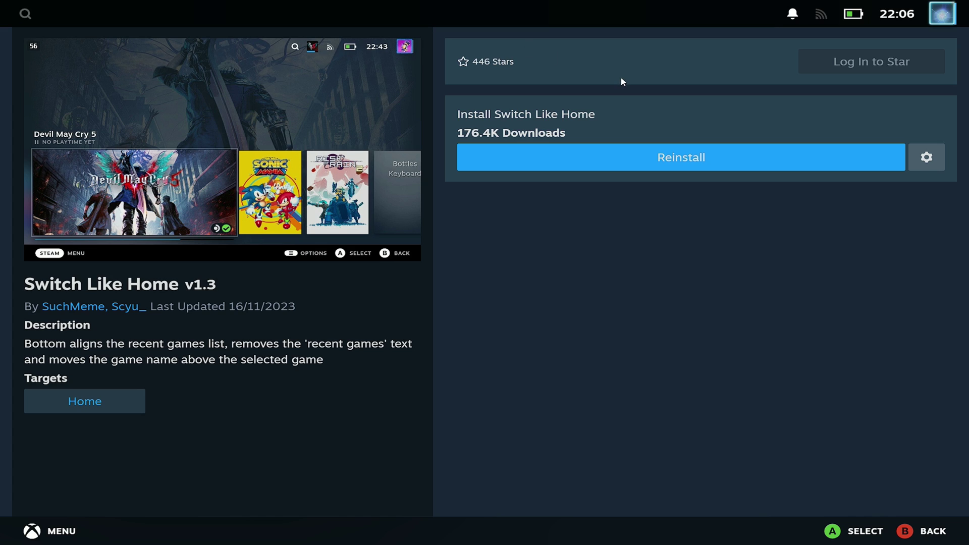
{"action": "left_click", "coordinate": [911, 527]}
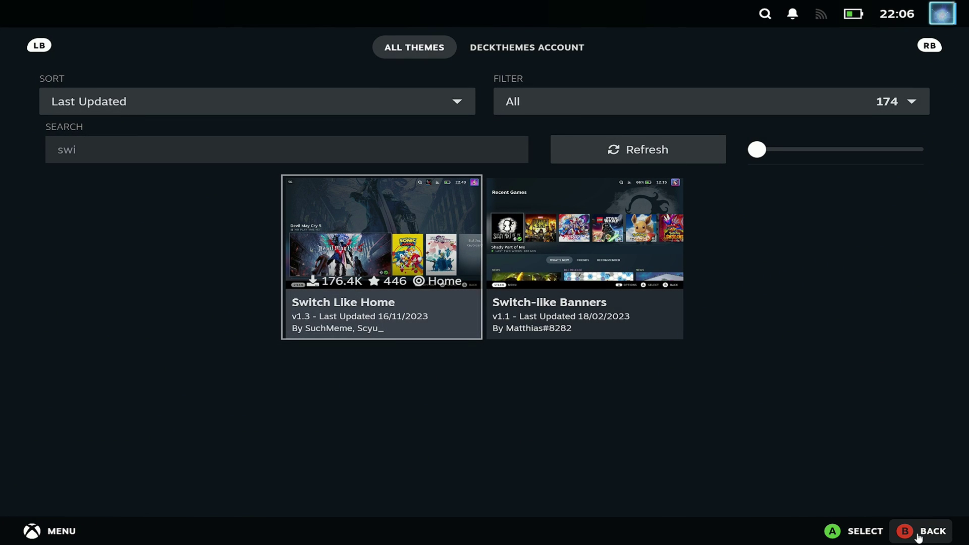
Go back to the CSS Loader theme settings and enable both Obsidian and Switch Like Home.
{"action": "left_click", "coordinate": [917, 534]}
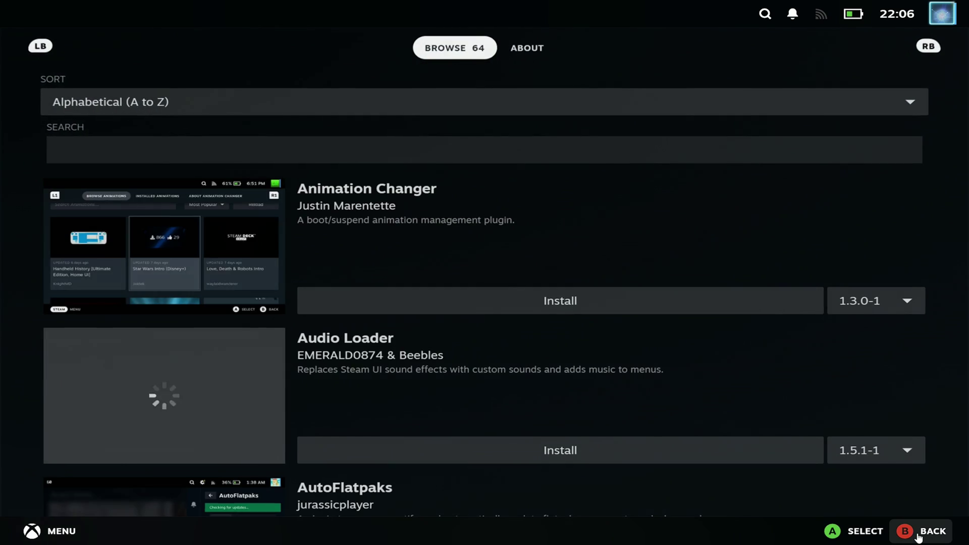
{"action": "left_click", "coordinate": [917, 535]}
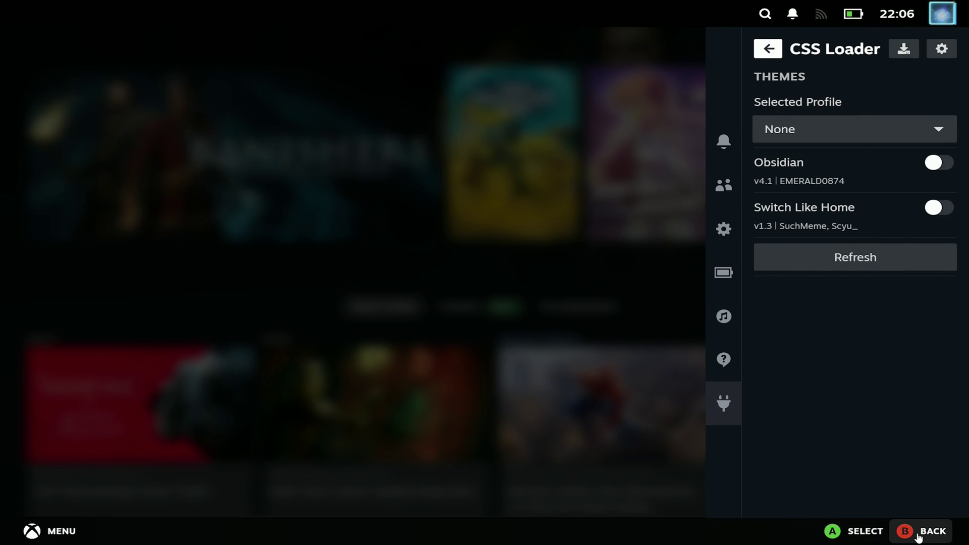
{"action": "key", "text": "Down"}
{"action": "key", "text": "Down"}
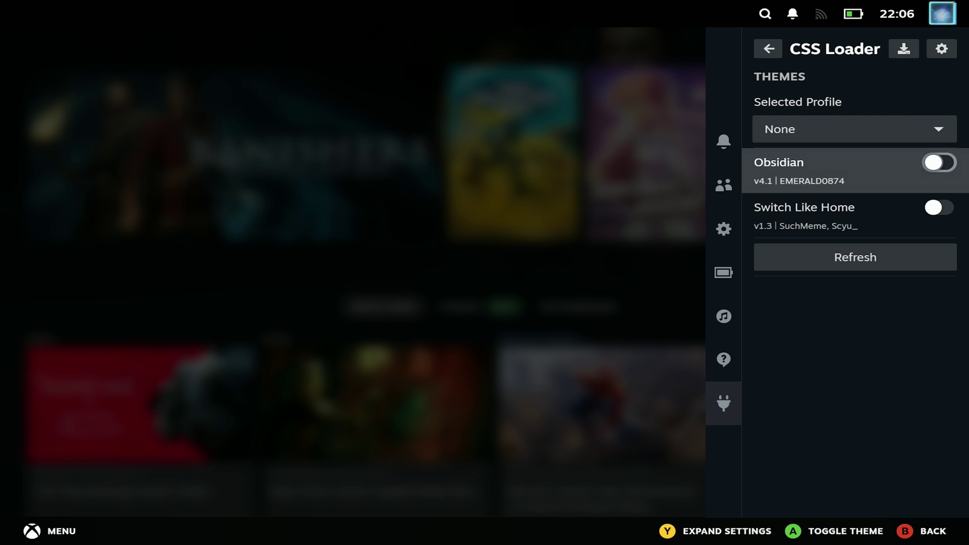
{"action": "key", "text": "Return"}
{"action": "key", "text": "Down"}
{"action": "key", "text": "Down"}
{"action": "key", "text": "Return"}
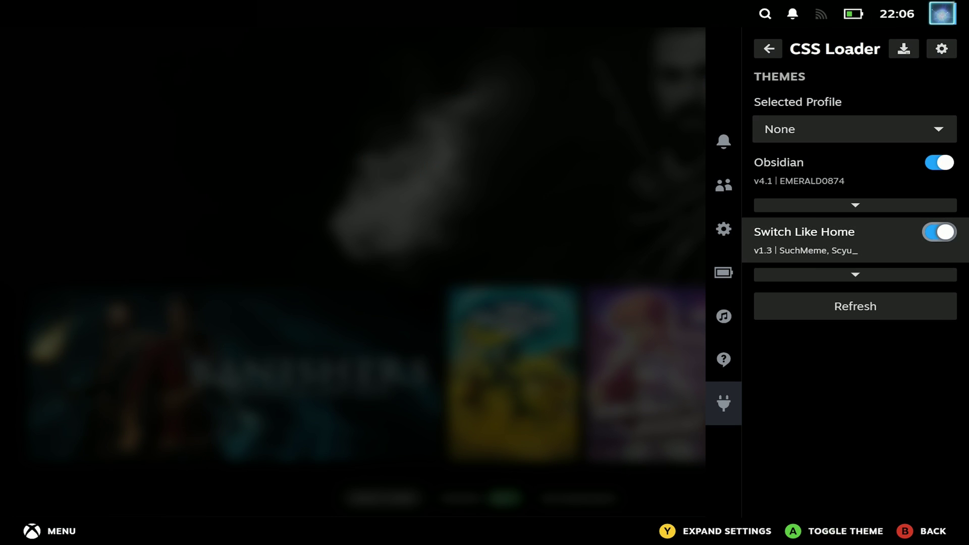
Look at the Quick Settings page with the themes applied and close the quick access menu.
{"action": "key", "text": "Up"}
{"action": "key", "text": "Left"}
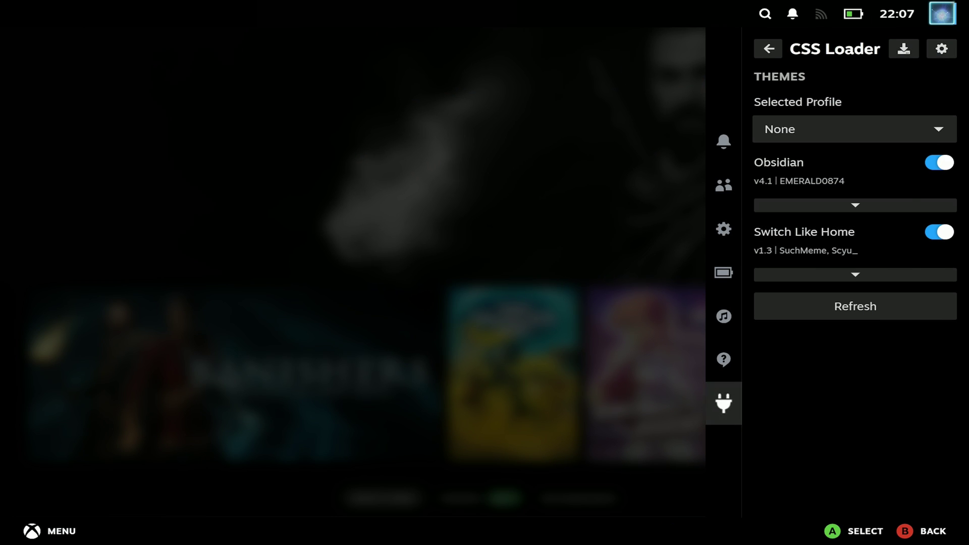
{"action": "key", "text": "Up"}
{"action": "key", "text": "Up"}
{"action": "key", "text": "Up"}
{"action": "key", "text": "Up"}
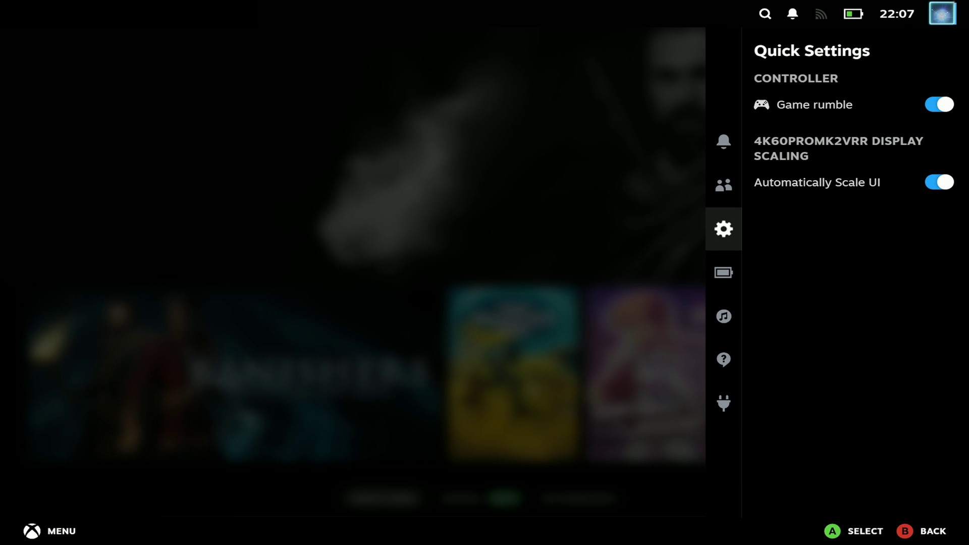
{"action": "key", "text": "Escape"}
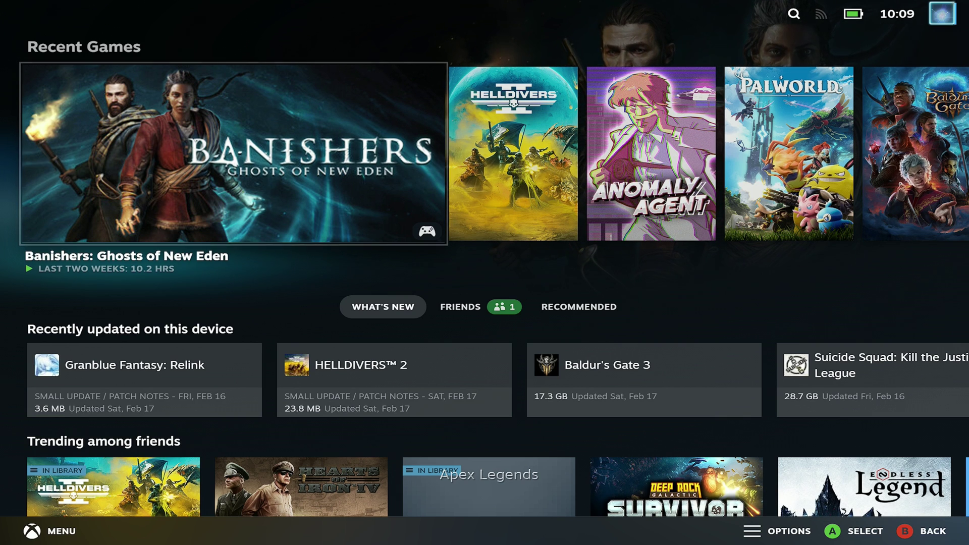
Bring up the power options from Steam's main menu and go through the entries.
{"action": "key", "text": "super"}
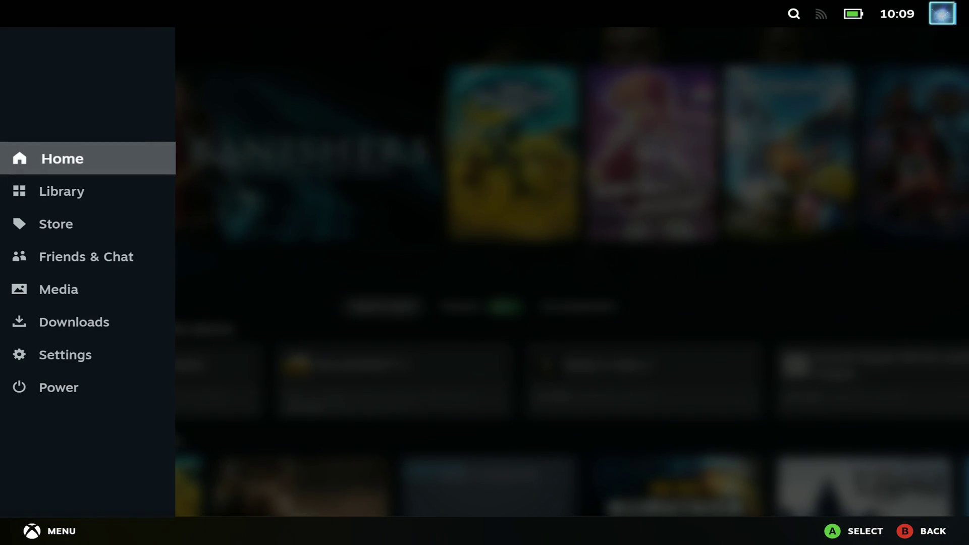
{"action": "key", "text": "Up"}
{"action": "key", "text": "Return"}
{"action": "key", "text": "Down"}
{"action": "key", "text": "Down"}
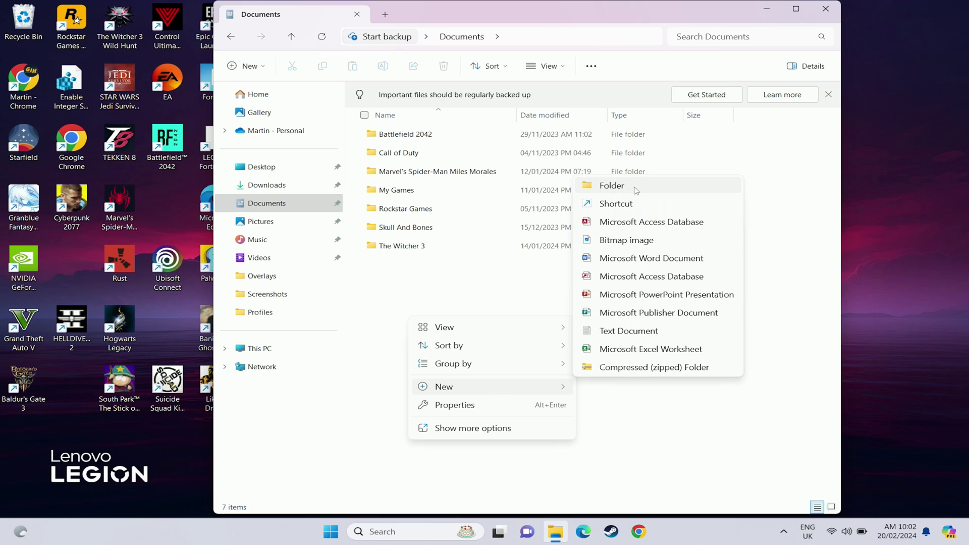
Create a new folder named DeckyLoader in the Windows Documents folder.
{"action": "left_click", "coordinate": [635, 188]}
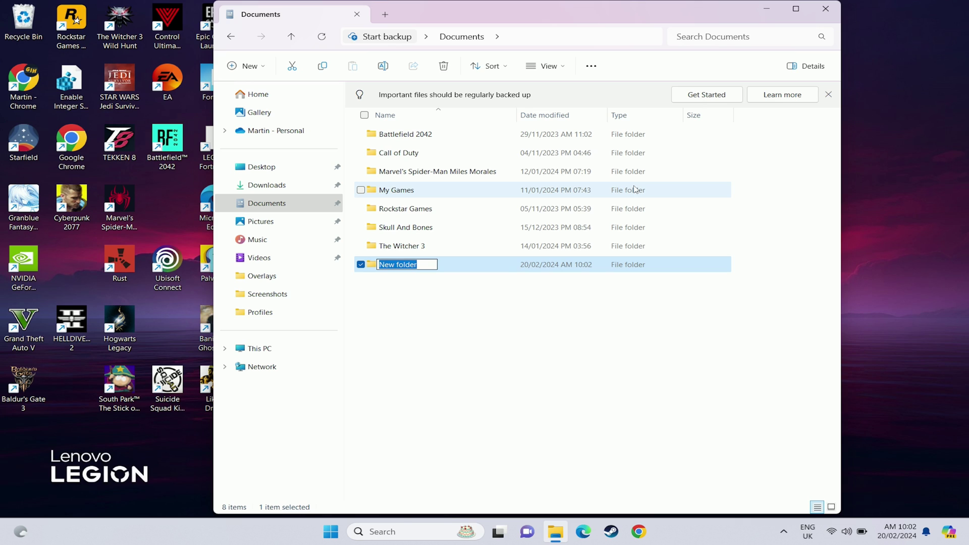
{"action": "type", "text": "DeckyLoader"}
{"action": "key", "text": "Return"}
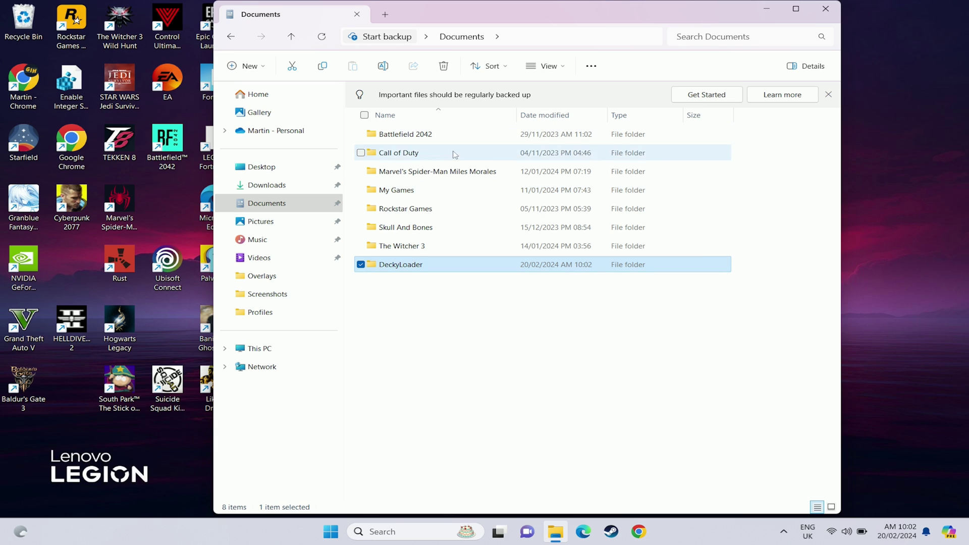
Copy PluginLoader_noconsole.exe from Downloads into the new DeckyLoader folder.
{"action": "double_click", "coordinate": [403, 271]}
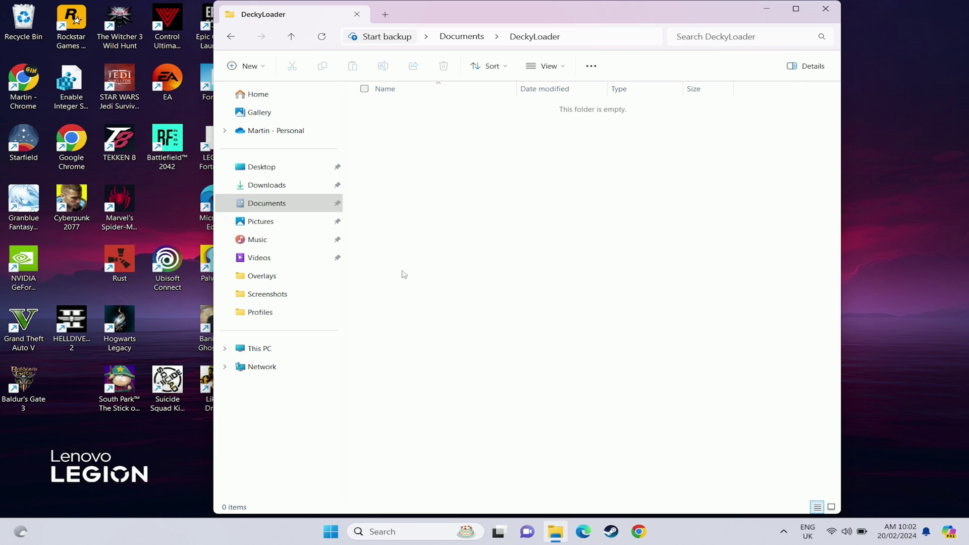
{"action": "middle_click", "coordinate": [266, 185]}
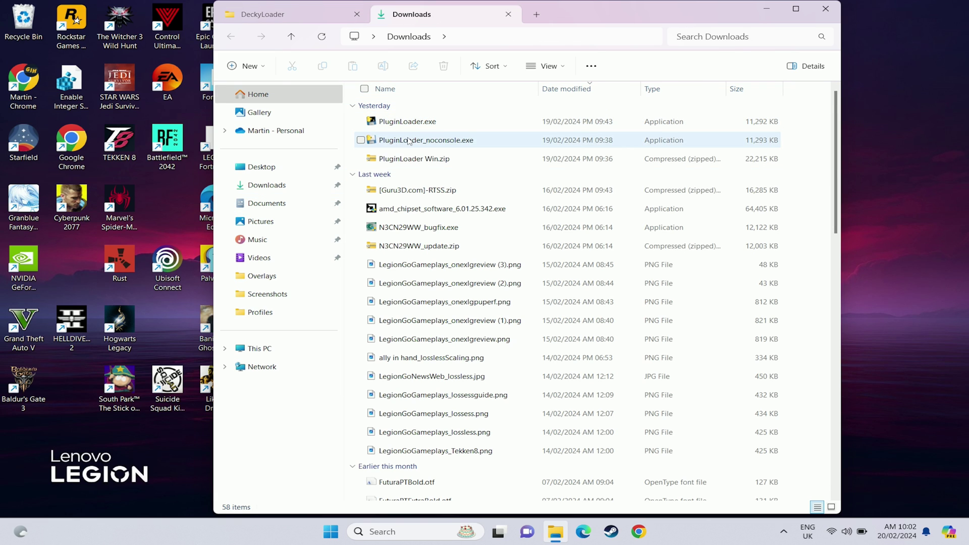
{"action": "right_click", "coordinate": [409, 144]}
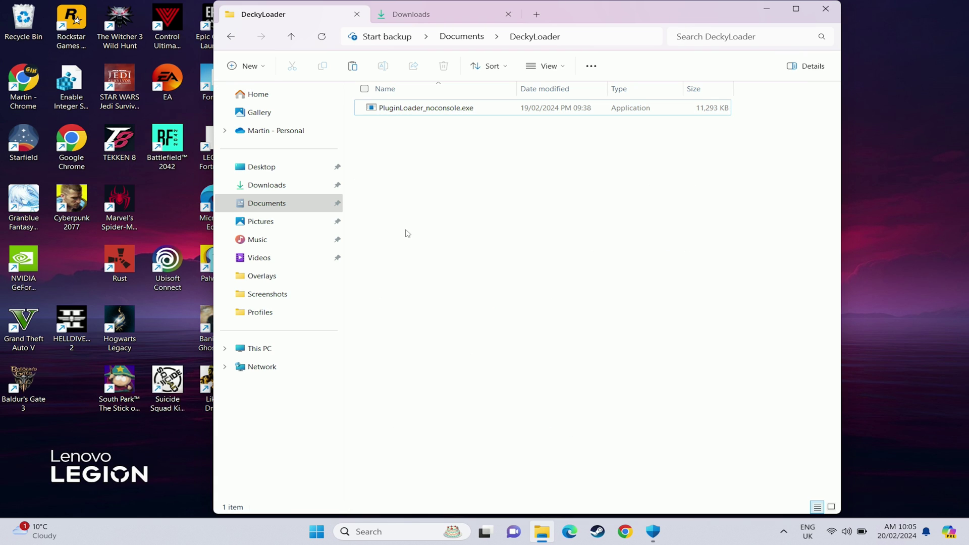
Open the Windows Startup apps settings, turn off Microsoft Teams, Microsoft Edge and Microsoft OneDrive, and check the rest of the list.
{"action": "key", "text": "super"}
{"action": "type", "text": "start"}
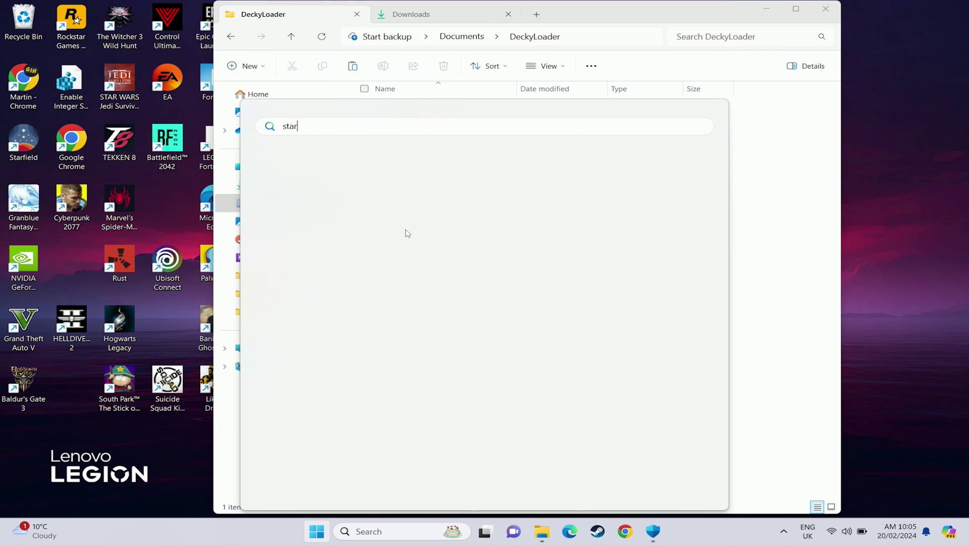
{"action": "left_click", "coordinate": [367, 215]}
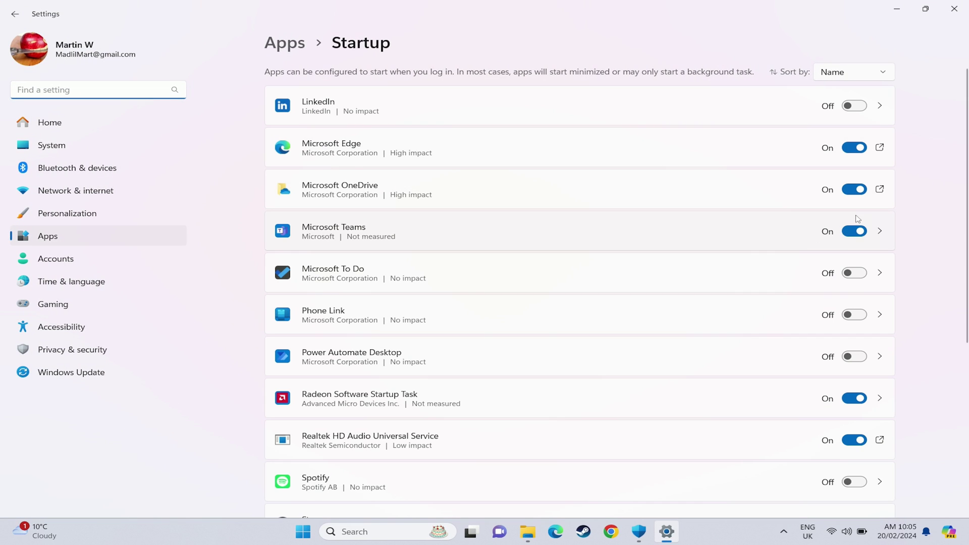
{"action": "left_click", "coordinate": [852, 232]}
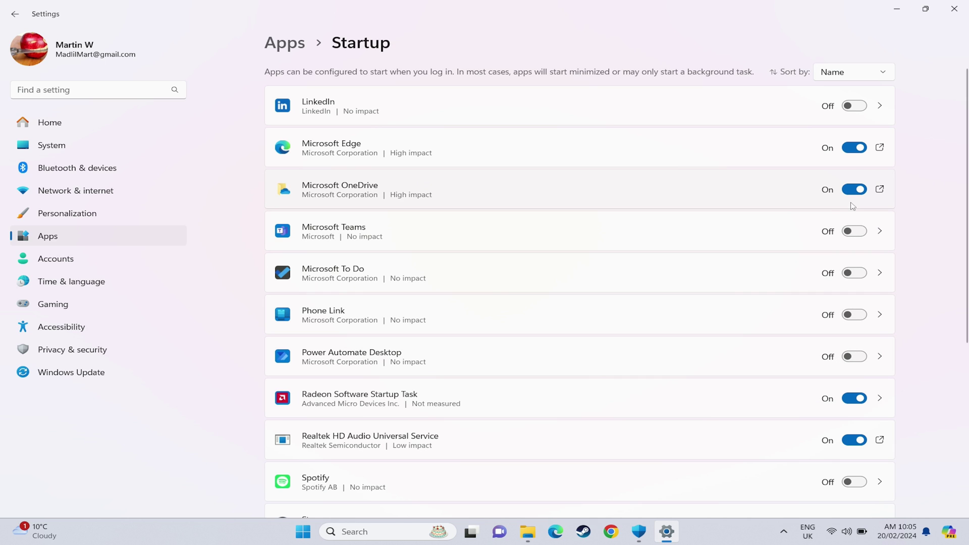
{"action": "left_click", "coordinate": [853, 148]}
{"action": "left_click", "coordinate": [860, 190]}
{"action": "scroll", "coordinate": [736, 204], "scroll_direction": "down", "scroll_amount": 3}
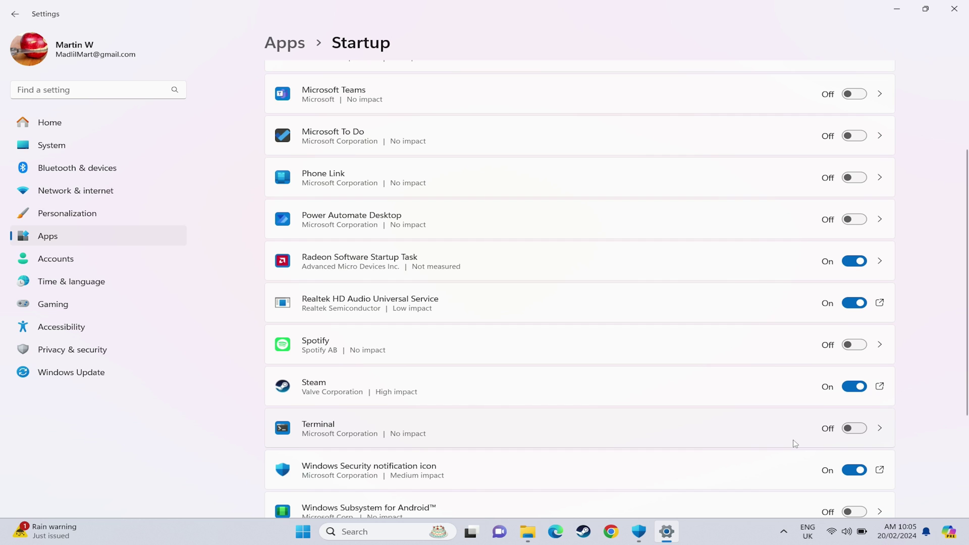
{"action": "scroll", "coordinate": [794, 444], "scroll_direction": "down", "scroll_amount": 3}
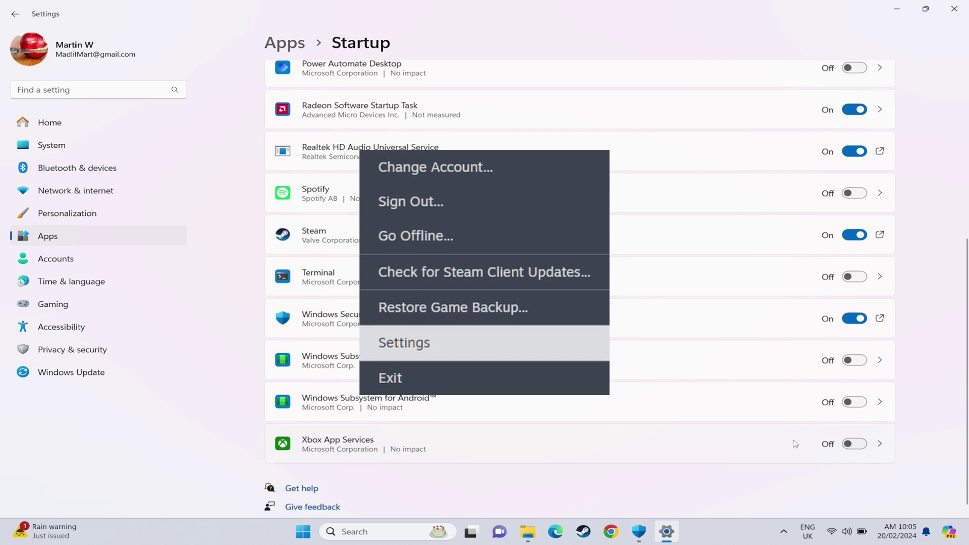
{"action": "scroll", "coordinate": [795, 443], "scroll_direction": "up", "scroll_amount": 6}
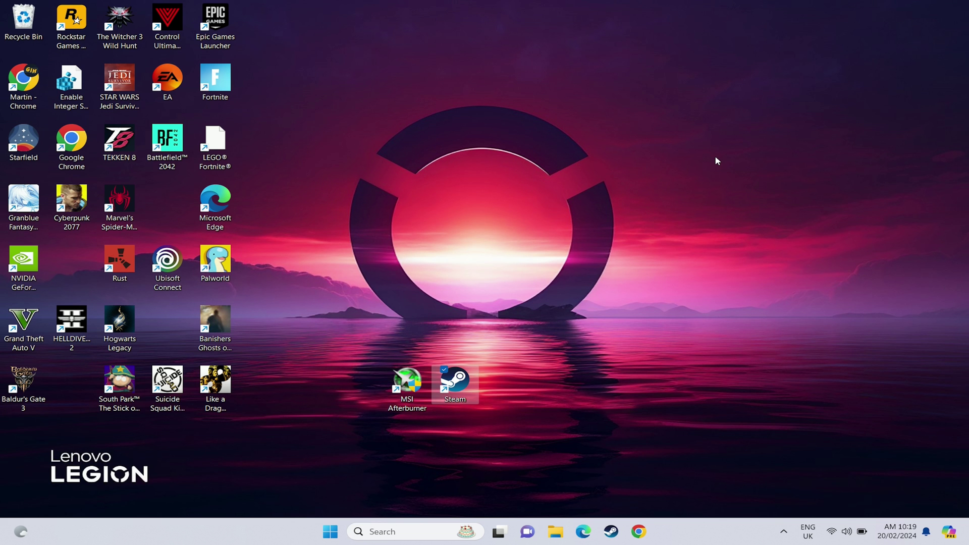
Open Task Scheduler and create a basic task named DeckyStart, continuing to its trigger settings.
{"action": "key", "text": "super"}
{"action": "type", "text": "tas"}
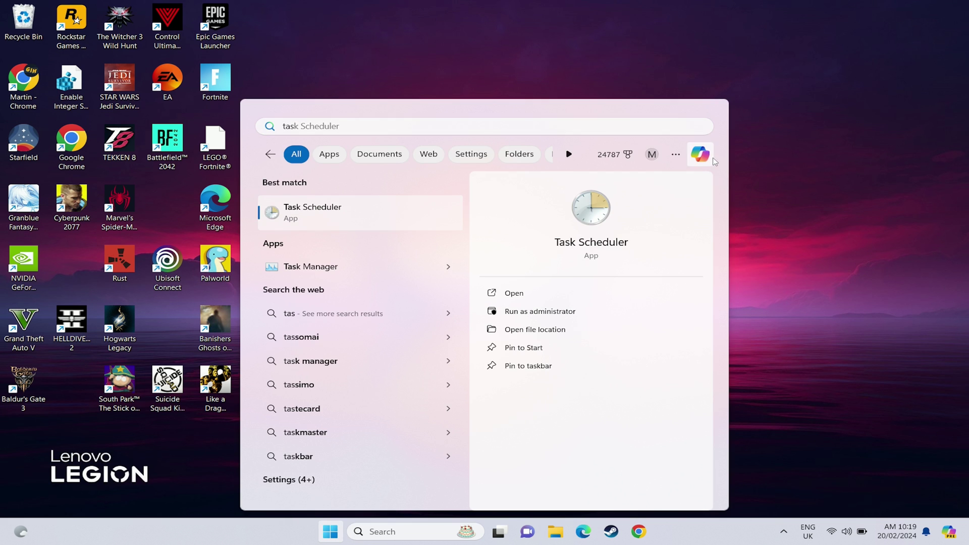
{"action": "key", "text": "Return"}
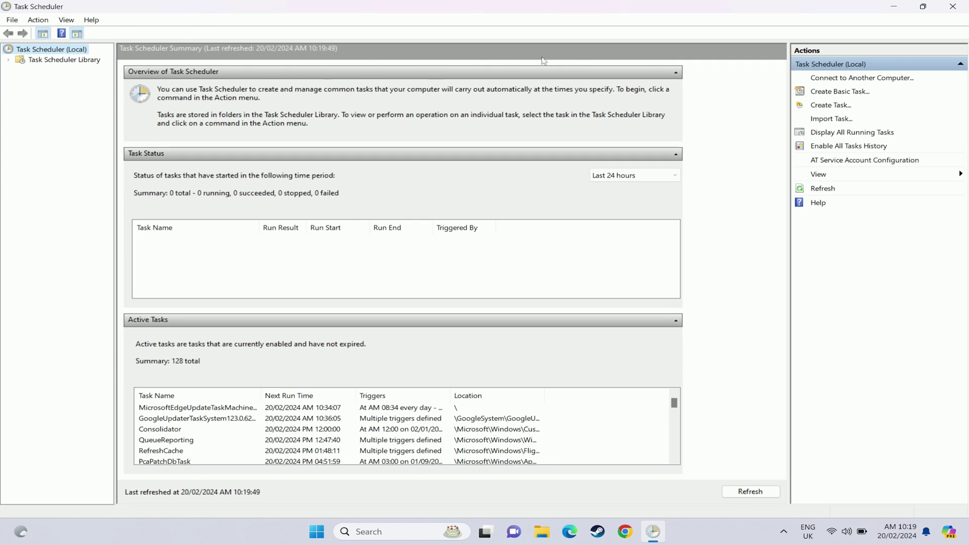
{"action": "left_click", "coordinate": [840, 96]}
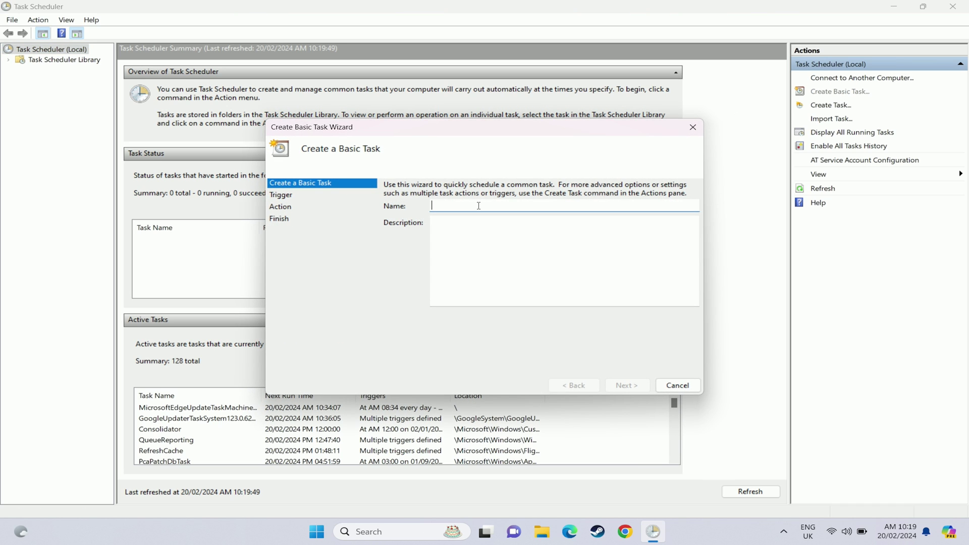
{"action": "type", "text": "DeckyStart"}
{"action": "left_click", "coordinate": [643, 387]}
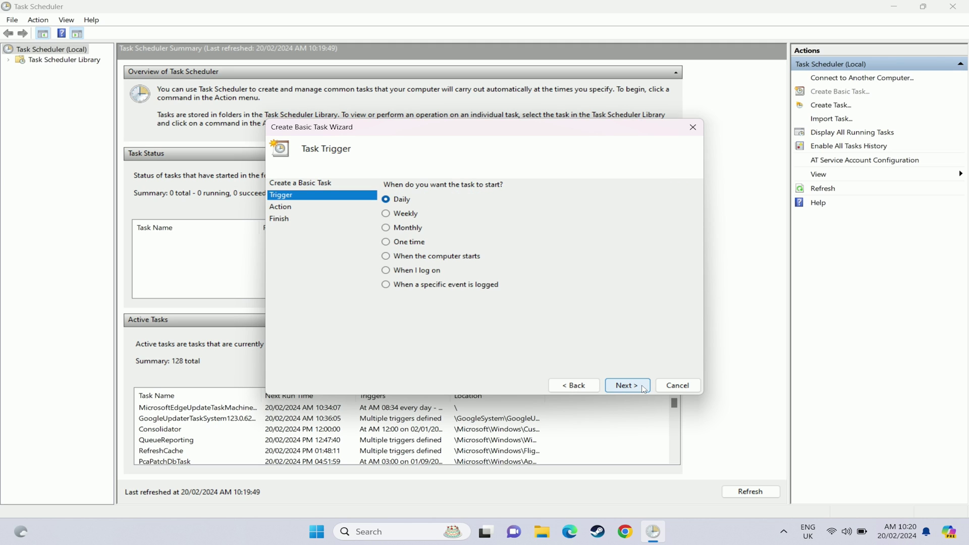
Set the task to trigger when the computer starts and to start PluginLoader_noconsole.exe from the DeckyLoader folder in Documents.
{"action": "left_click", "coordinate": [438, 256]}
{"action": "left_click", "coordinate": [626, 387]}
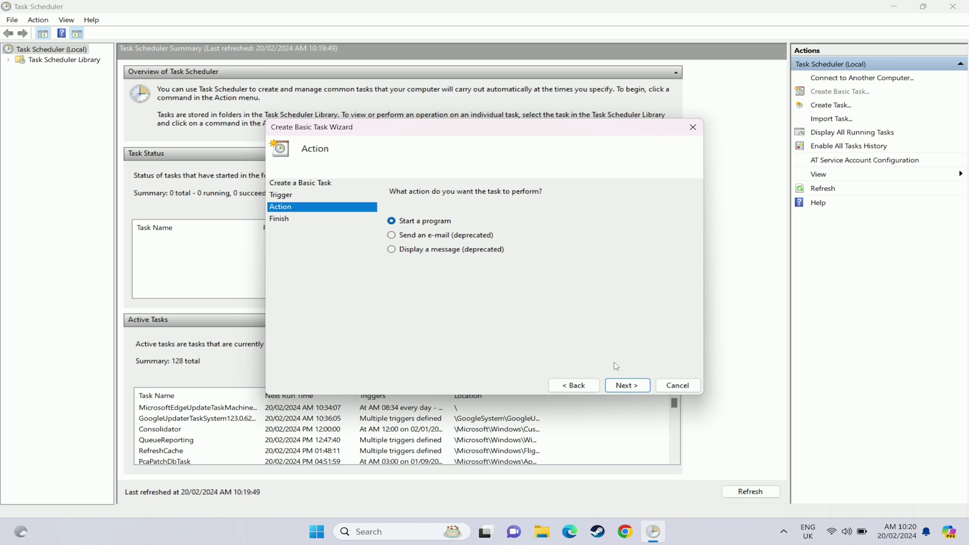
{"action": "left_click", "coordinate": [623, 387]}
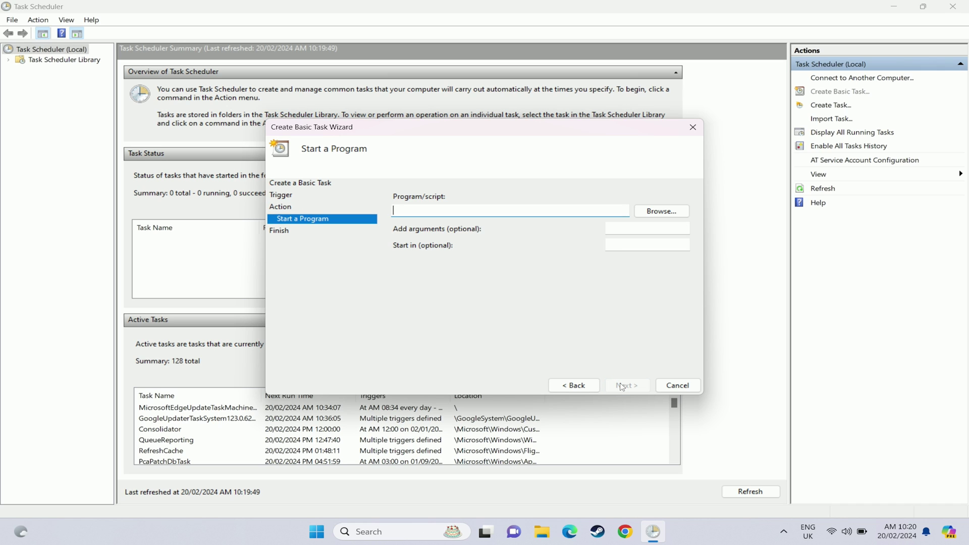
{"action": "left_click", "coordinate": [660, 216]}
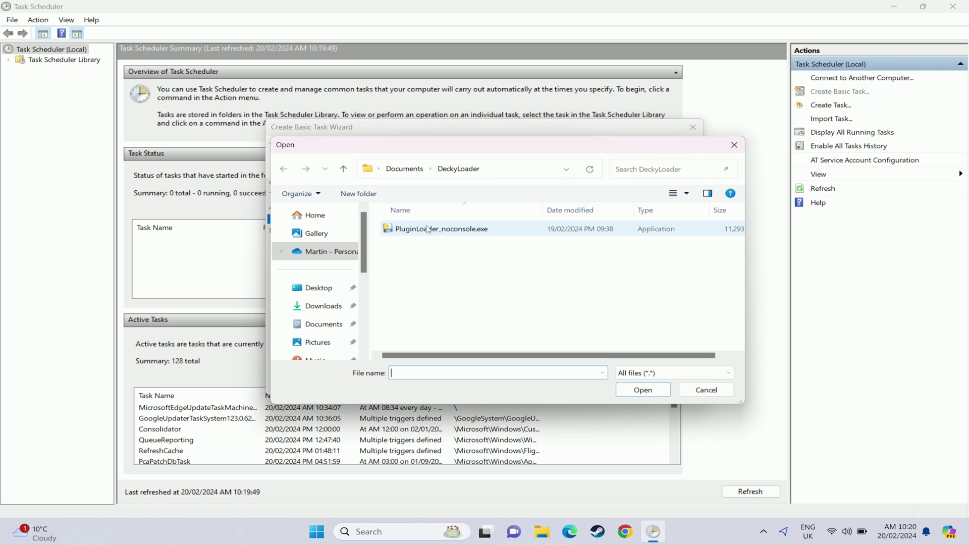
{"action": "double_click", "coordinate": [426, 229]}
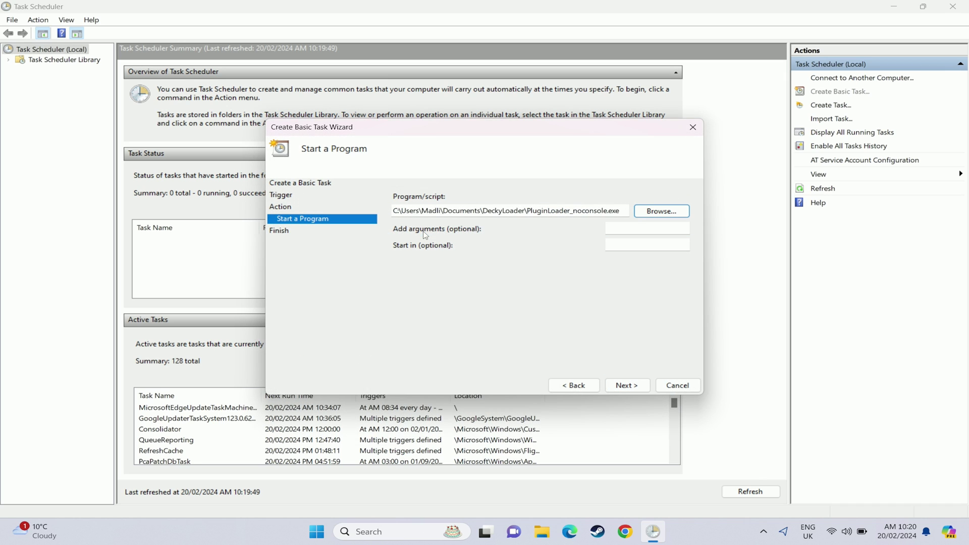
{"action": "left_click", "coordinate": [618, 386]}
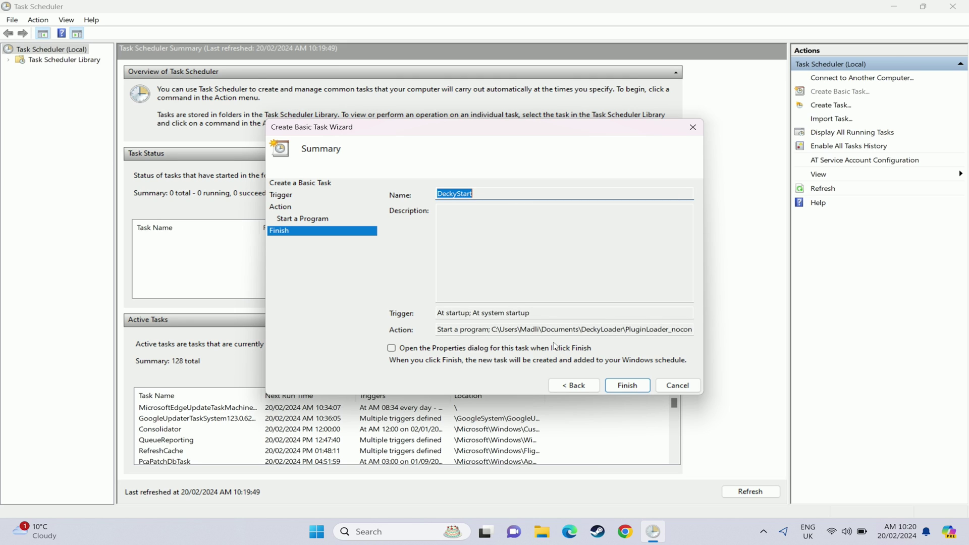
Finish creating the task with its properties opened, and set it to run whether the user is logged on or not.
{"action": "left_click", "coordinate": [549, 348]}
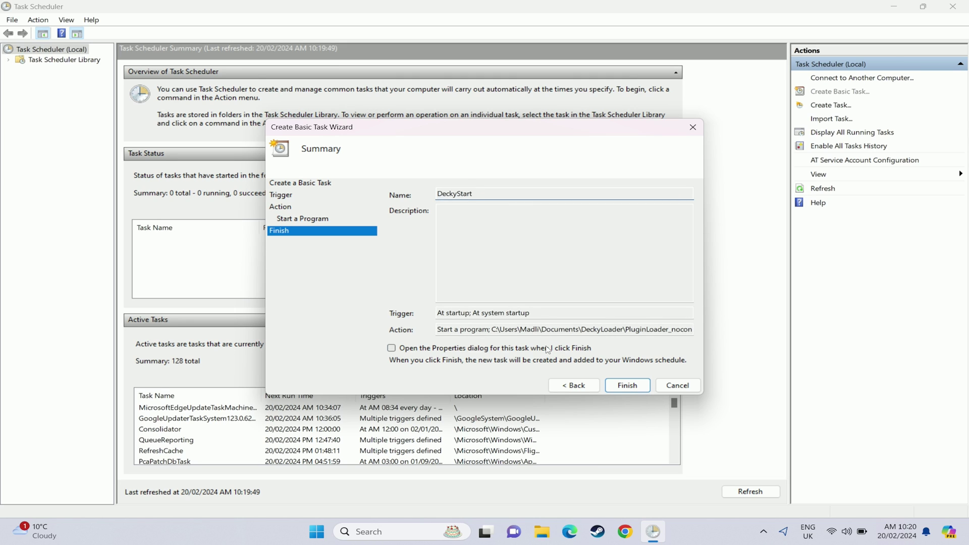
{"action": "left_click", "coordinate": [627, 385]}
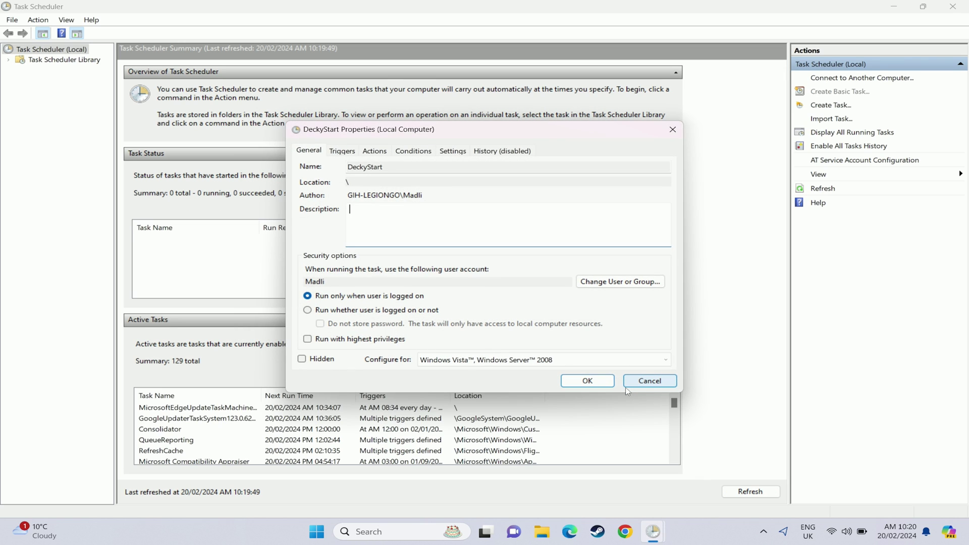
{"action": "left_click", "coordinate": [379, 314]}
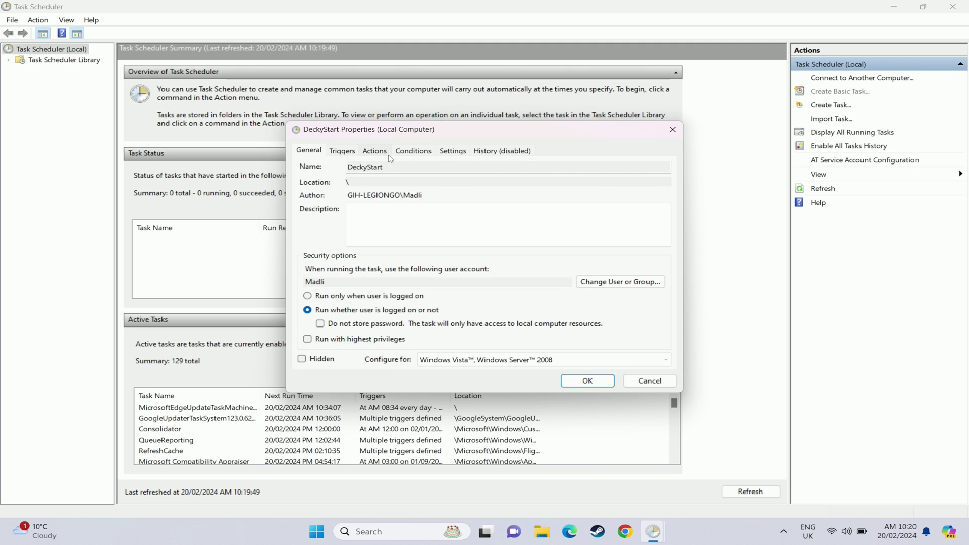
Check the task's triggers and actions, and turn off the condition that starts it only on AC power.
{"action": "left_click", "coordinate": [351, 153]}
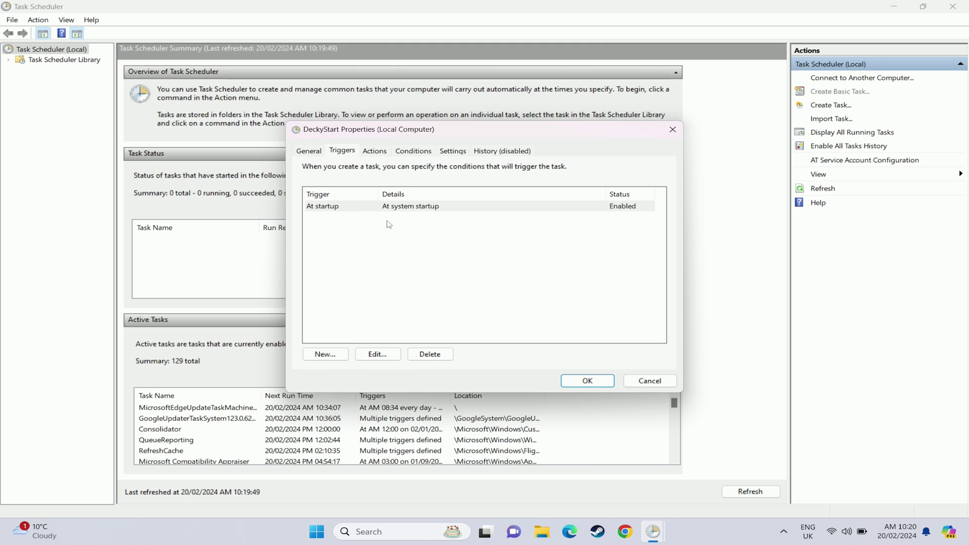
{"action": "left_click", "coordinate": [382, 152]}
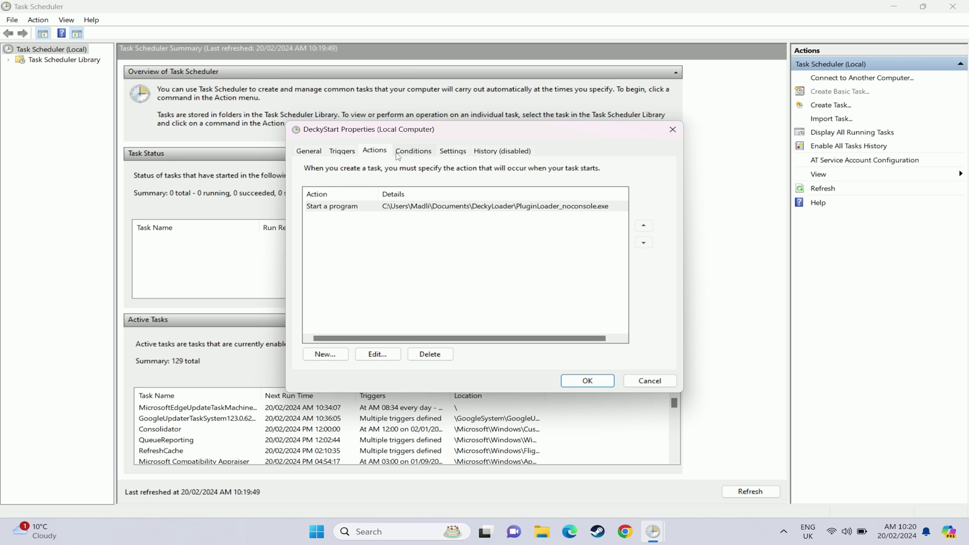
{"action": "left_click", "coordinate": [398, 154]}
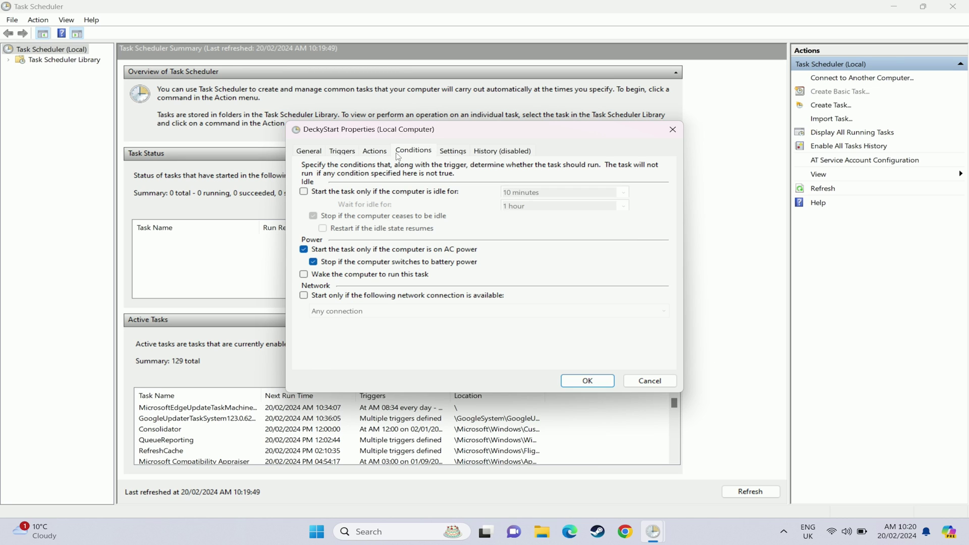
{"action": "left_click", "coordinate": [323, 253]}
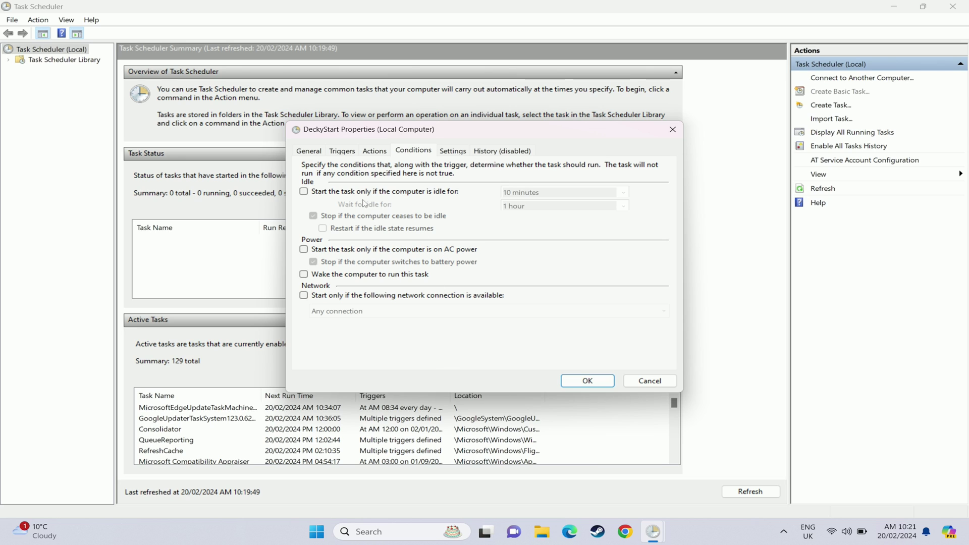
Try to save the DeckyStart task's settings without the Do not store password option, entering the account password for running it.
{"action": "left_click", "coordinate": [315, 153]}
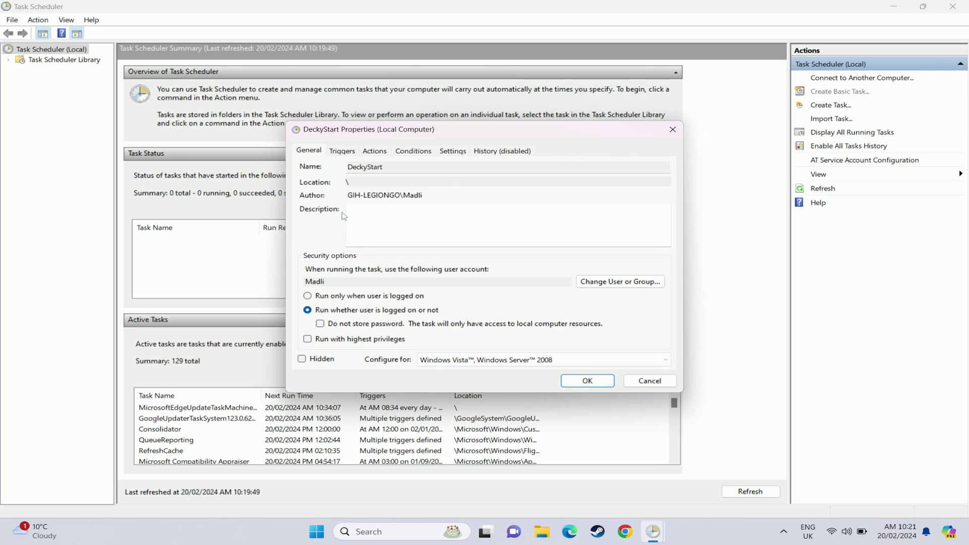
{"action": "left_click", "coordinate": [370, 327]}
{"action": "left_click", "coordinate": [376, 327]}
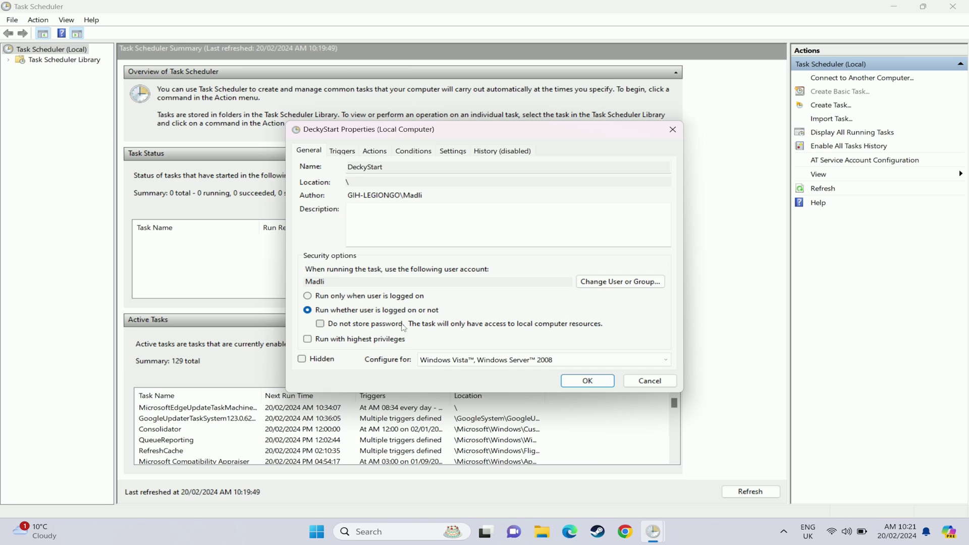
{"action": "left_click", "coordinate": [571, 384]}
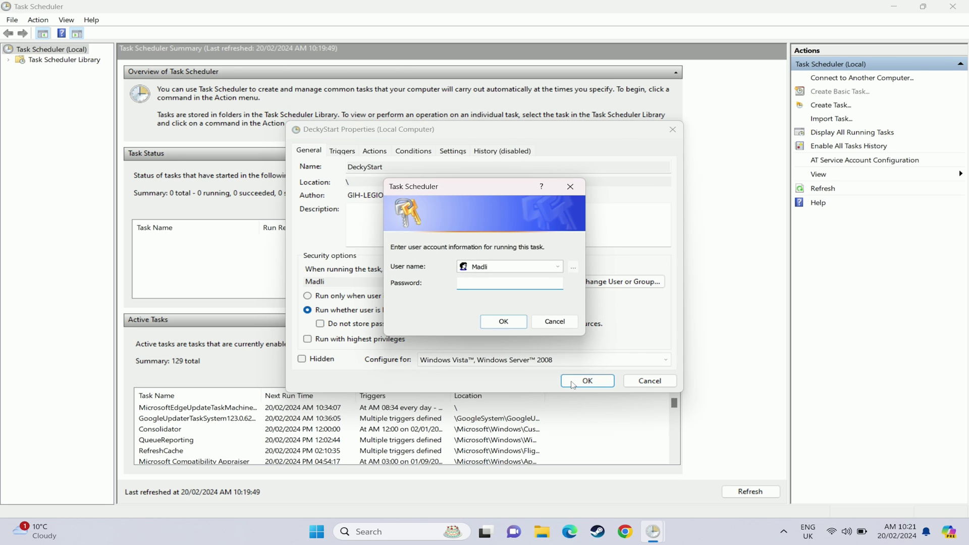
{"action": "type", "text": "••••"}
{"action": "left_click", "coordinate": [503, 321]}
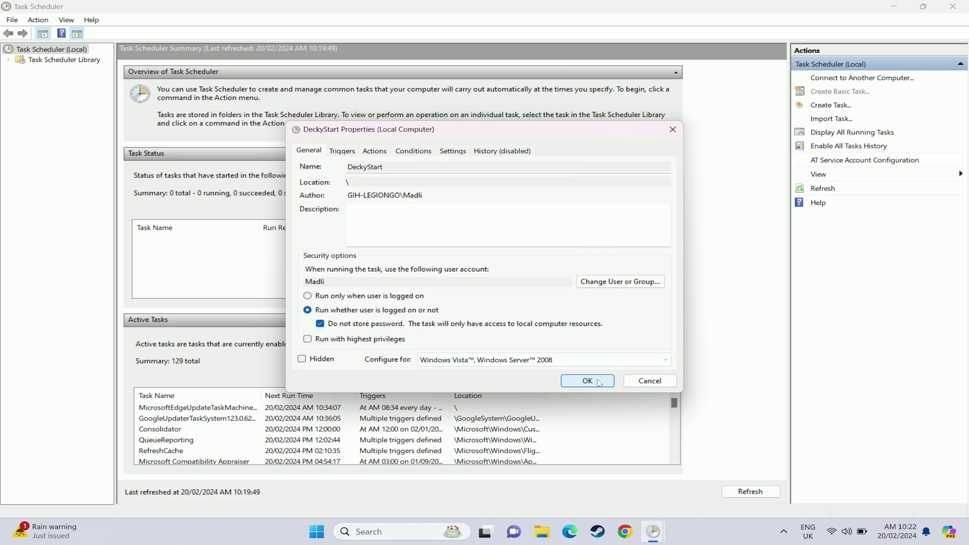